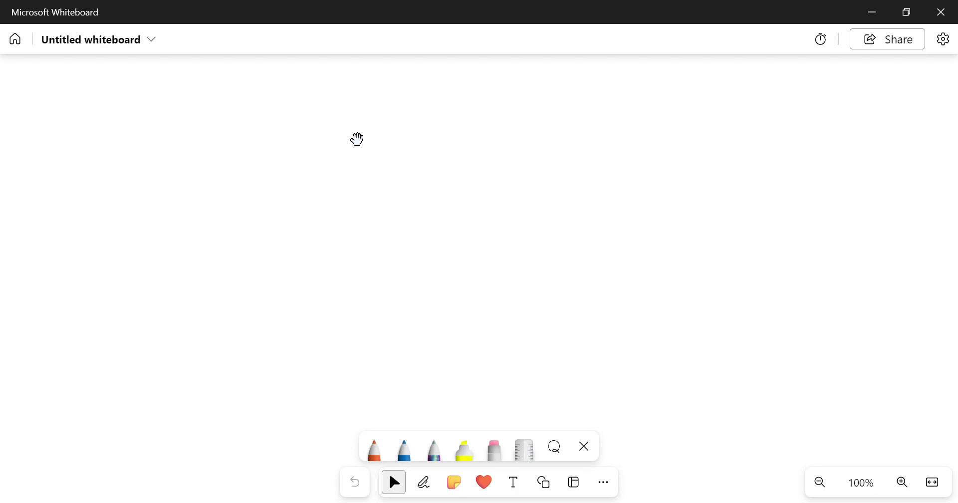
Step: Select the pen and set its colour to purple
key("Return")
key("Return")
key("Return")
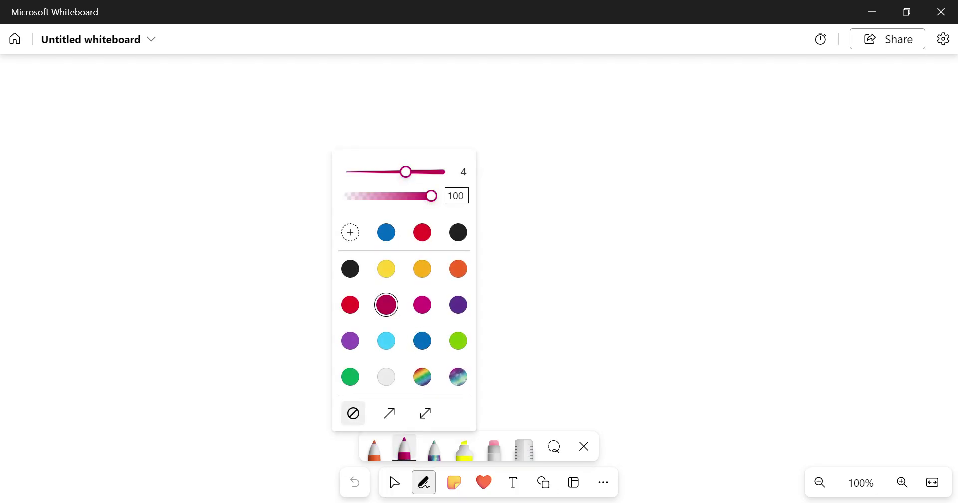
key("Right")
key("Right")
key("Return")
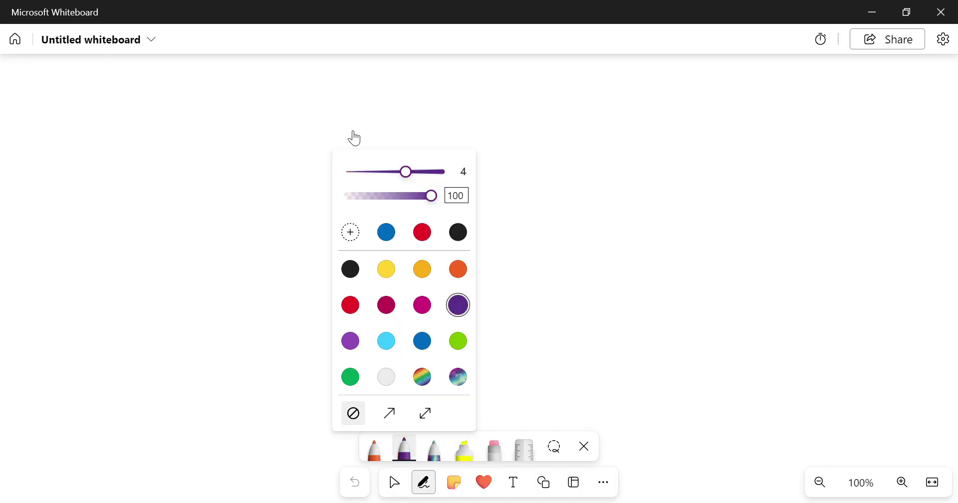
Step: Draw a start dot with an arrow pointing east, labelled E and 80N
left_click(160, 180)
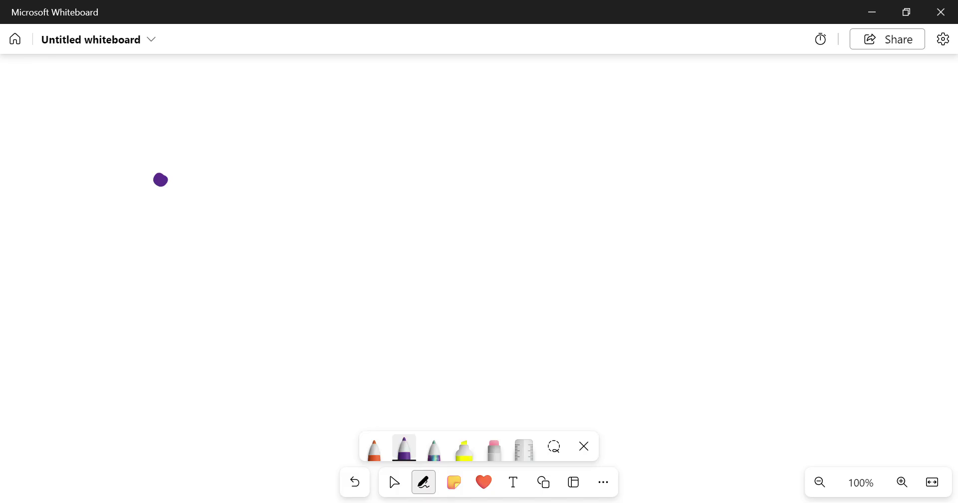
mouse_move(160, 180)
left_mouse_down()
mouse_move(278, 176)
mouse_move(290, 165)
mouse_move(278, 185)
left_mouse_up()
mouse_move(322, 164)
left_mouse_down()
mouse_move(320, 189)
mouse_move(344, 161)
left_mouse_up()
mouse_move(324, 175)
left_mouse_down()
mouse_move(348, 172)
mouse_move(348, 183)
left_mouse_up()
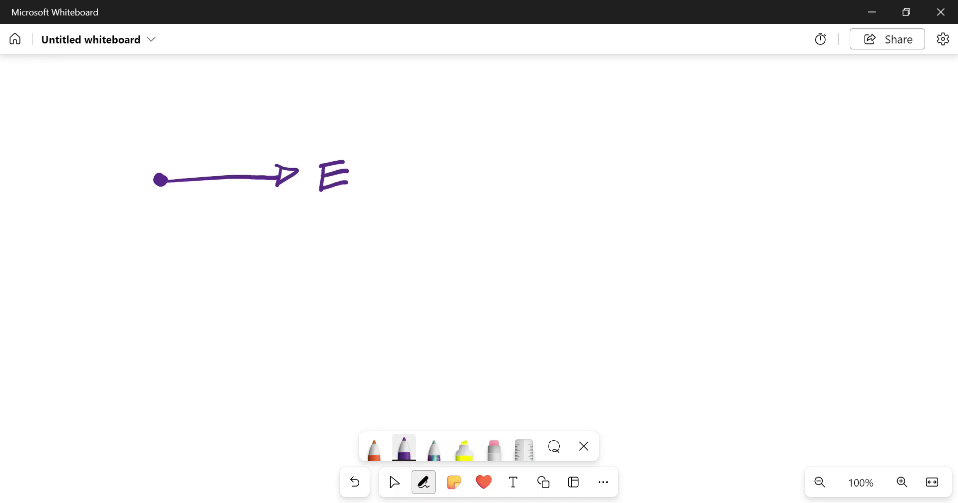
mouse_move(225, 188)
left_mouse_down()
mouse_move(213, 207)
mouse_move(224, 190)
left_mouse_up()
mouse_move(240, 189)
left_mouse_down()
mouse_move(231, 203)
mouse_move(240, 189)
left_mouse_up()
mouse_move(249, 206)
left_mouse_down()
mouse_move(260, 203)
mouse_move(266, 215)
left_mouse_up()
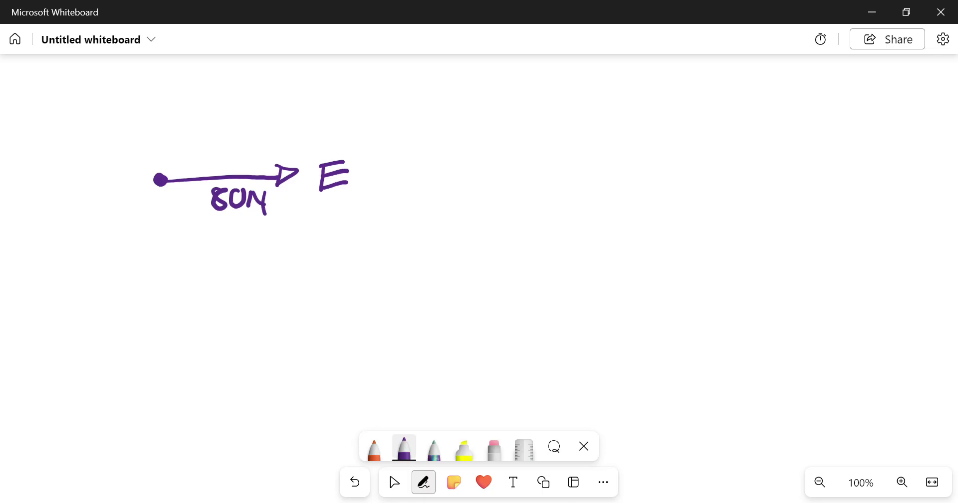
Step: Draw a diagonal arrow from the north-east into the dot, labelled 50N
mouse_move(245, 92)
left_mouse_down()
mouse_move(168, 171)
mouse_move(185, 167)
left_mouse_up()
mouse_move(172, 153)
left_mouse_down()
mouse_move(164, 171)
mouse_move(187, 167)
mouse_move(174, 166)
left_mouse_up()
mouse_move(181, 90)
left_mouse_down()
mouse_move(165, 111)
mouse_move(192, 95)
left_mouse_up()
mouse_move(205, 93)
left_mouse_down()
mouse_move(202, 106)
mouse_move(214, 107)
mouse_move(217, 87)
left_mouse_up()
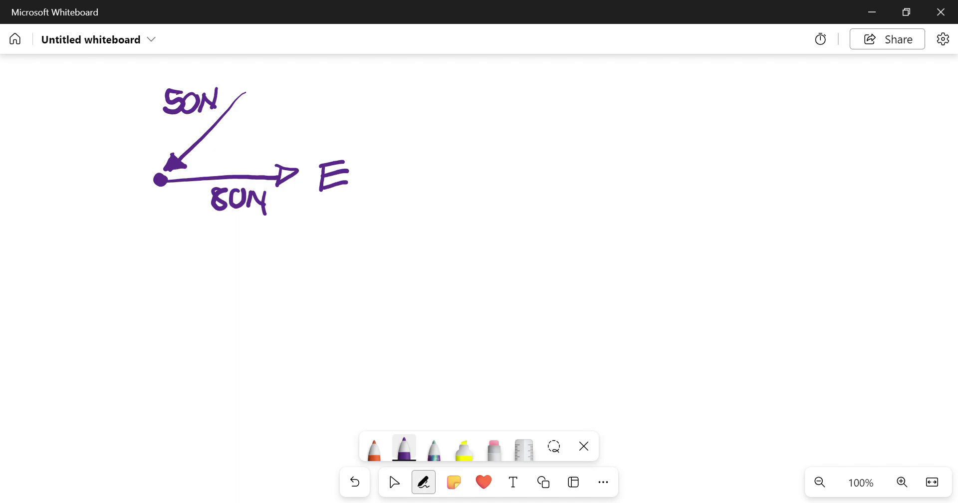
Step: Draw an orange compass cross labelled N, S, E and W
left_click(374, 449)
left_click_drag(504, 169, 736, 159)
left_click_drag(624, 82, 618, 250)
mouse_move(637, 95)
left_mouse_down()
mouse_move(654, 83)
mouse_move(662, 95)
left_mouse_up()
mouse_move(637, 246)
left_mouse_down()
mouse_move(660, 240)
mouse_move(632, 269)
left_mouse_up()
mouse_move(751, 148)
left_mouse_down()
mouse_move(748, 174)
mouse_move(775, 146)
left_mouse_up()
mouse_move(755, 157)
left_mouse_down()
mouse_move(773, 156)
mouse_move(777, 174)
left_mouse_up()
mouse_move(438, 159)
left_mouse_down()
mouse_move(460, 170)
mouse_move(467, 148)
left_mouse_up()
left_click_drag(435, 149, 436, 169)
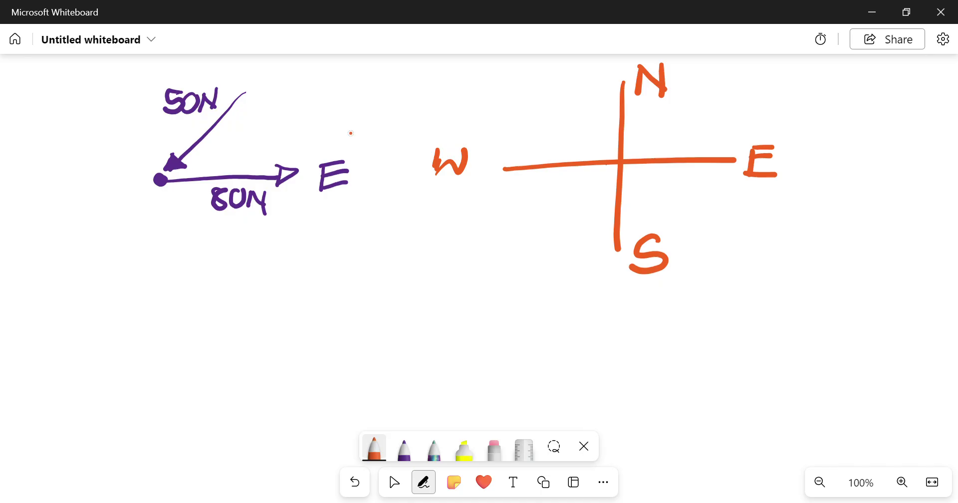
Step: Add a south-west diagonal marked 45°, and a 45° arc between the purple arrows
left_click_drag(615, 164, 533, 251)
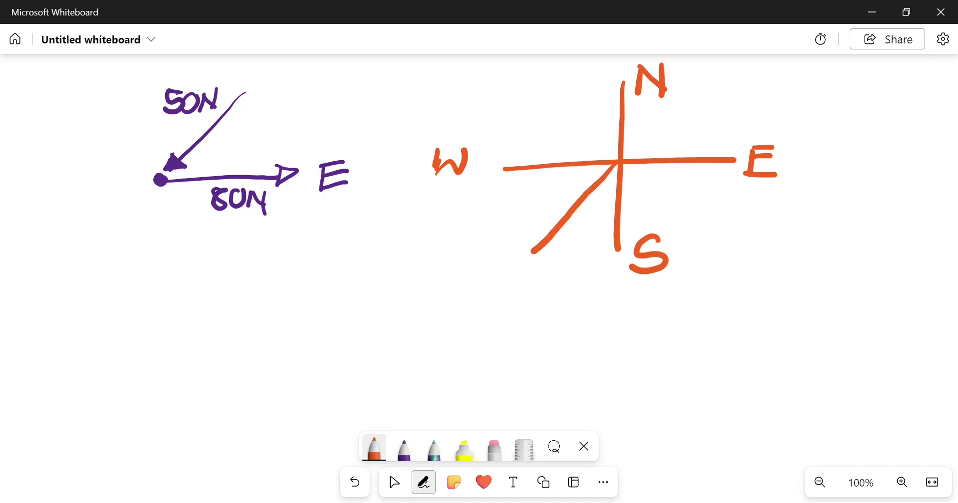
left_click_drag(597, 190, 604, 202)
mouse_move(608, 190)
left_mouse_down()
mouse_move(581, 175)
mouse_move(604, 166)
left_mouse_up()
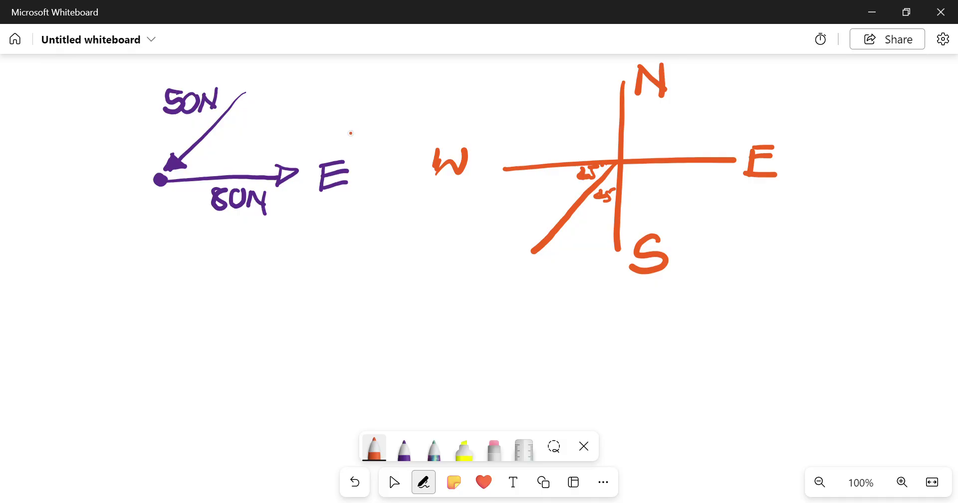
mouse_move(194, 145)
left_mouse_down()
mouse_move(212, 157)
mouse_move(206, 173)
mouse_move(200, 161)
left_mouse_up()
mouse_move(192, 153)
left_mouse_down()
mouse_move(200, 166)
mouse_move(206, 151)
left_mouse_up()
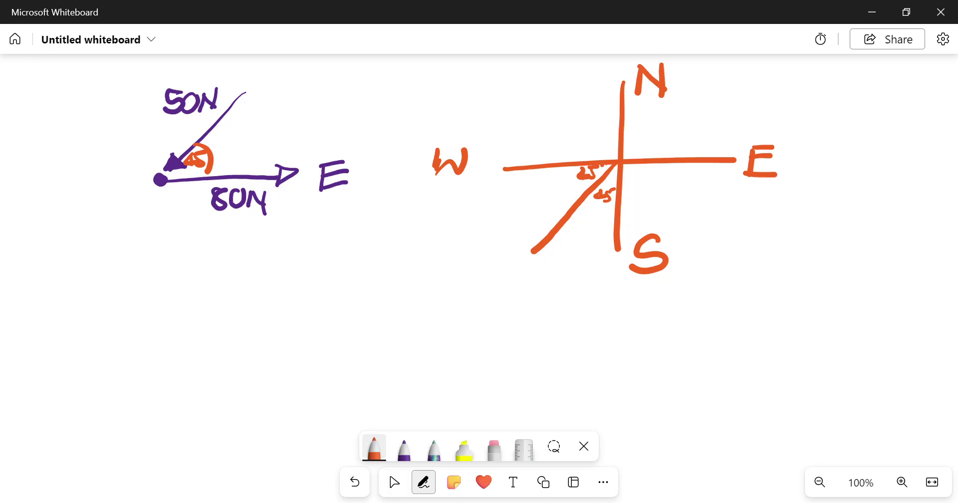
Step: Pan the board and draw an orange east-pointing arrow labelled 80N below the diagram
left_click(404, 447)
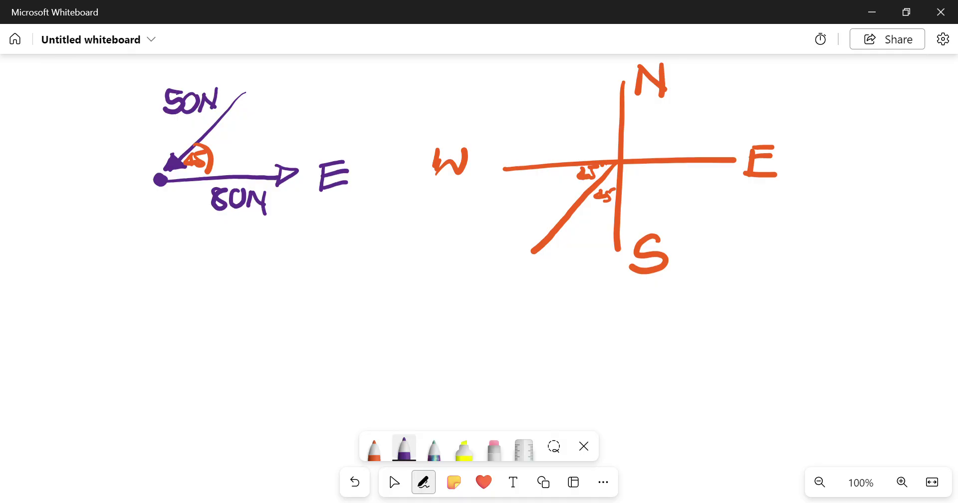
left_click(374, 448)
left_click(393, 482)
left_click_drag(449, 299, 476, 258)
left_click(424, 482)
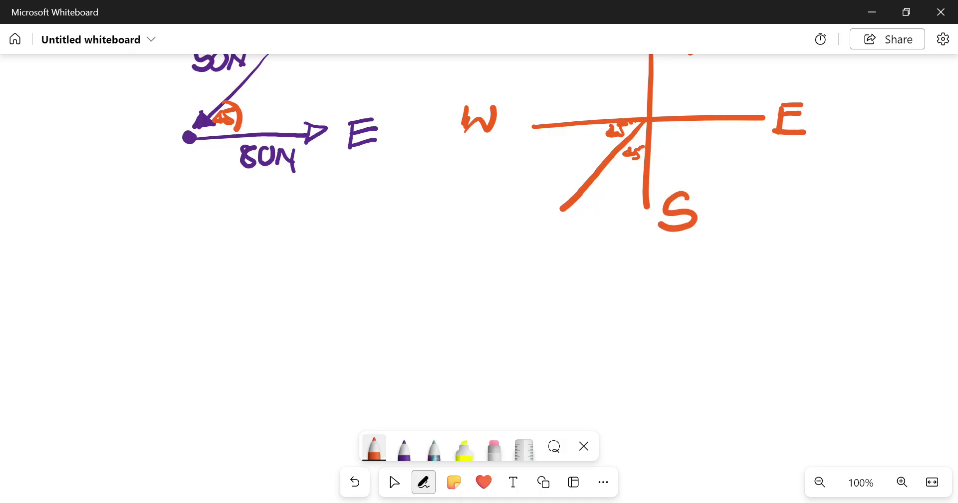
mouse_move(122, 246)
left_mouse_down()
mouse_move(253, 242)
mouse_move(247, 232)
mouse_move(247, 254)
left_mouse_up()
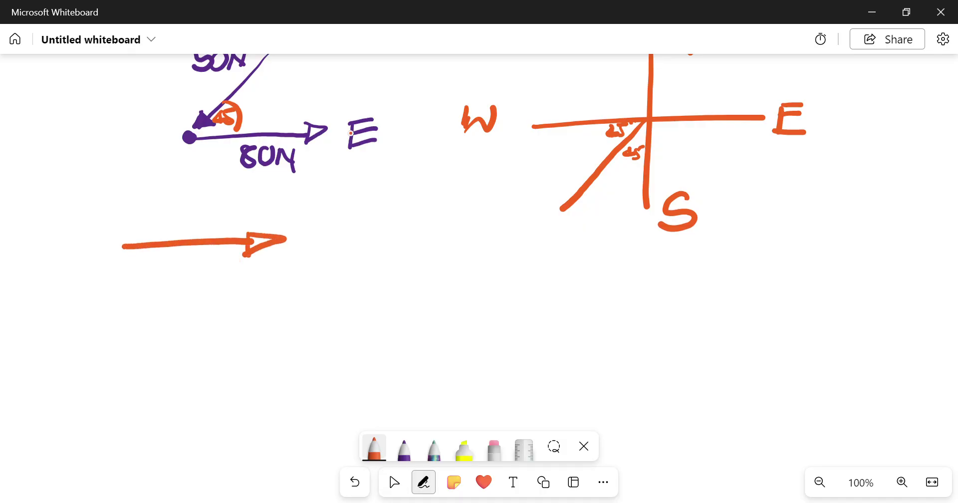
mouse_move(193, 204)
left_mouse_down()
mouse_move(177, 226)
mouse_move(183, 207)
left_mouse_up()
mouse_move(201, 222)
left_mouse_down()
mouse_move(229, 224)
mouse_move(248, 224)
mouse_move(249, 202)
left_mouse_up()
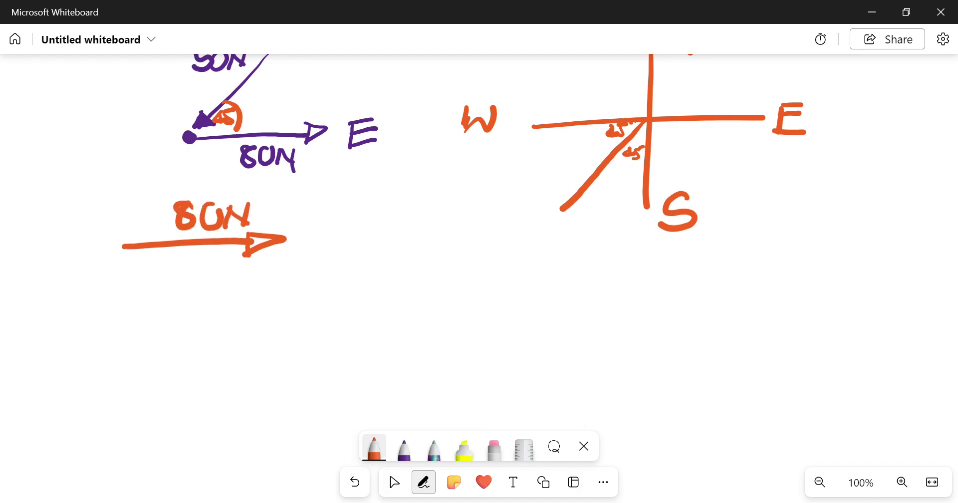
Step: Draw the 50N side running down-left from the arrow tip and label it
mouse_move(285, 238)
left_mouse_down()
mouse_move(158, 371)
mouse_move(172, 379)
left_mouse_up()
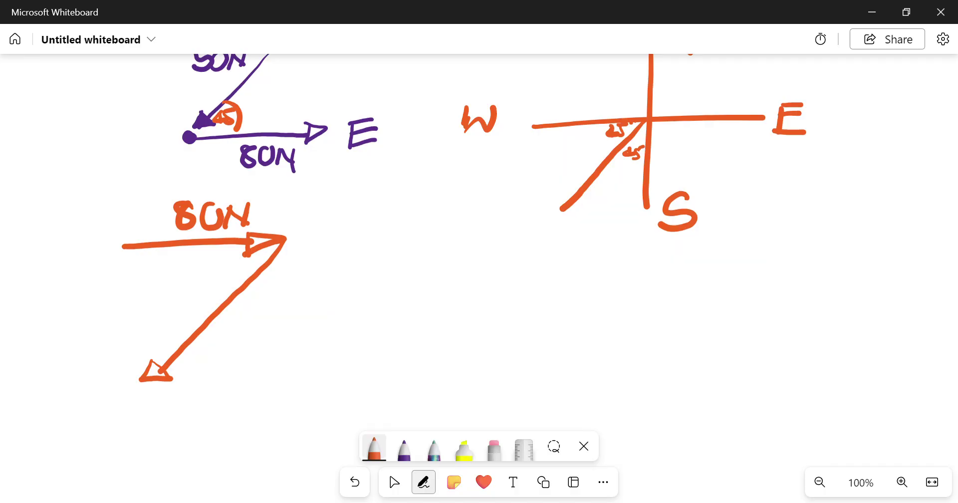
mouse_move(256, 302)
left_mouse_down()
mouse_move(241, 304)
mouse_move(260, 320)
mouse_move(239, 328)
left_mouse_up()
mouse_move(272, 303)
left_mouse_down()
mouse_move(264, 319)
mouse_move(274, 305)
left_mouse_up()
mouse_move(285, 305)
left_mouse_down()
mouse_move(287, 324)
mouse_move(304, 304)
left_mouse_up()
left_click(316, 325)
Step: Extend the top arrow left and draw the dotted resultant R with an arrowhead
mouse_move(122, 245)
left_mouse_down()
mouse_move(44, 252)
mouse_move(146, 251)
mouse_move(58, 257)
left_mouse_up()
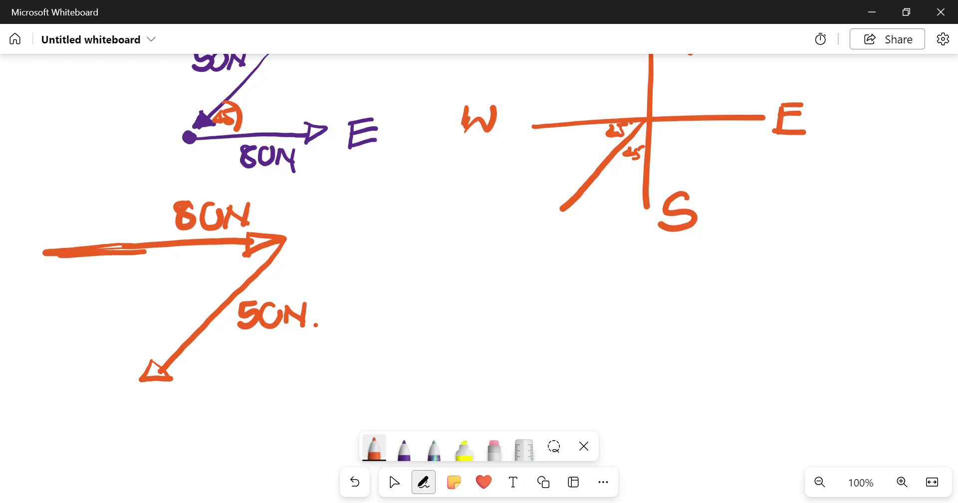
left_click_drag(128, 373, 134, 383)
left_click(104, 358)
left_click(90, 343)
left_click(79, 325)
left_click(67, 301)
left_click(56, 284)
mouse_move(42, 256)
left_mouse_down()
mouse_move(63, 262)
mouse_move(39, 278)
left_mouse_up()
mouse_move(43, 332)
left_mouse_down()
mouse_move(44, 358)
mouse_move(61, 355)
left_mouse_up()
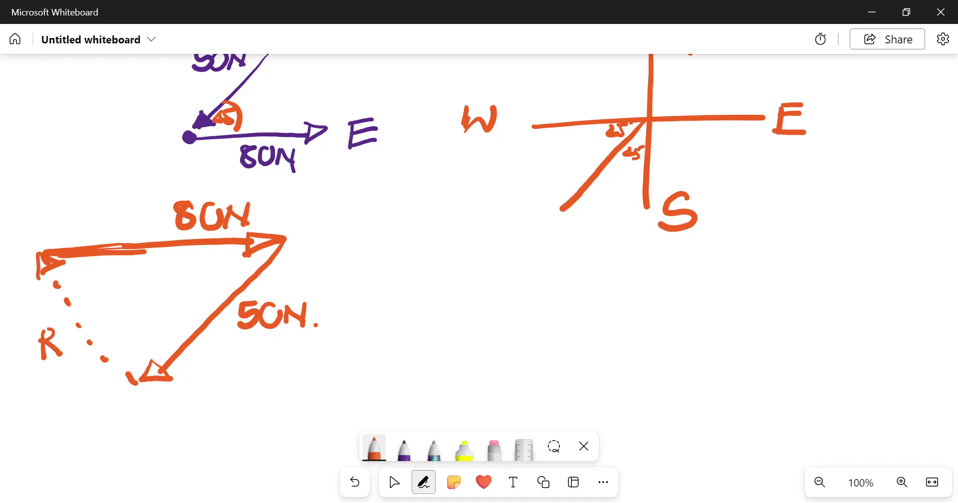
Step: Write 45° in purple inside the triangle's top-right corner
left_click(394, 482)
left_click(423, 482)
left_click(404, 448)
mouse_move(220, 258)
left_mouse_down()
mouse_move(209, 272)
mouse_move(235, 272)
left_mouse_up()
mouse_move(220, 257)
left_mouse_down()
mouse_move(232, 272)
mouse_move(217, 279)
mouse_move(245, 261)
mouse_move(212, 243)
mouse_move(222, 292)
left_mouse_up()
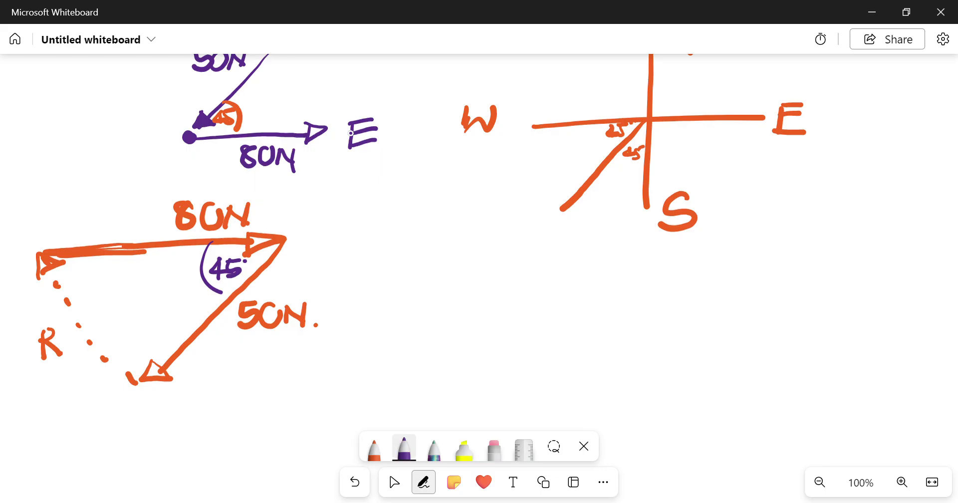
Step: Draw a dashed horizontal baseline under the triangle
left_click_drag(37, 398, 48, 397)
left_click_drag(110, 389, 120, 388)
left_click_drag(158, 382, 181, 381)
left_click_drag(224, 378, 237, 378)
left_click_drag(258, 377, 276, 379)
left_click_drag(317, 380, 353, 384)
Step: Mark 45 at the lower vertex and θ at the resultant's angle
left_click_drag(190, 360, 202, 377)
mouse_move(199, 361)
left_mouse_down()
mouse_move(213, 360)
mouse_move(202, 335)
mouse_move(226, 352)
left_mouse_up()
left_click(213, 357)
left_click(233, 369)
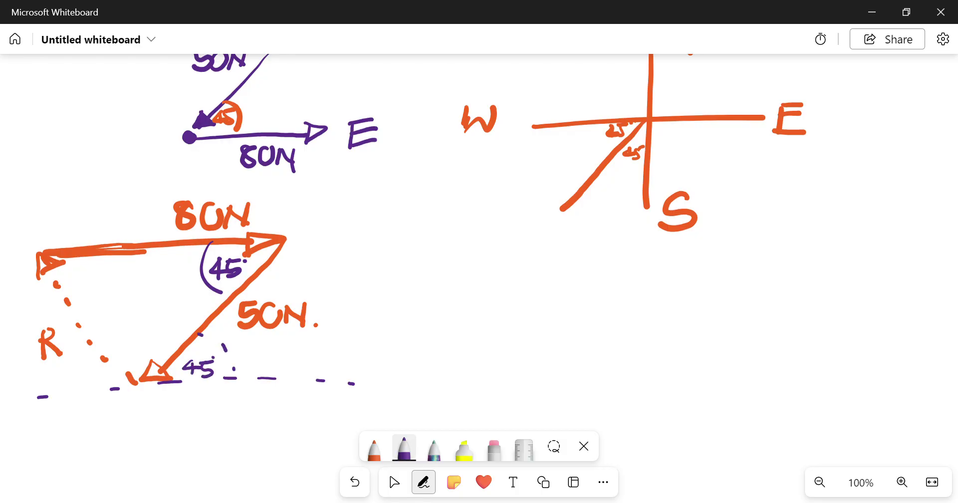
left_click_drag(102, 368, 98, 369)
left_click_drag(93, 380, 111, 379)
Step: Erase the top 80N arrow and redraw it longer in orange, labelled 80N
scroll(479, 224, "left", 4)
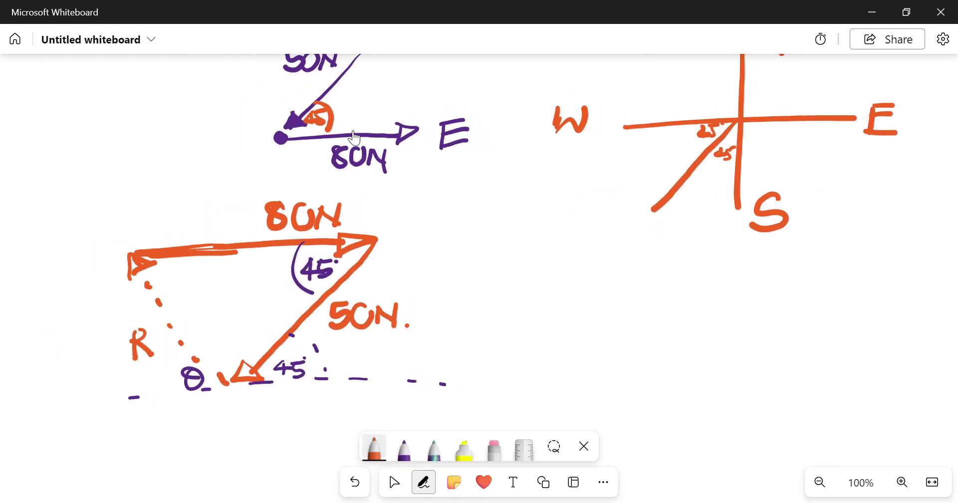
left_click(494, 449)
mouse_move(135, 264)
left_mouse_down()
mouse_move(339, 240)
mouse_move(294, 214)
mouse_move(147, 285)
left_mouse_up()
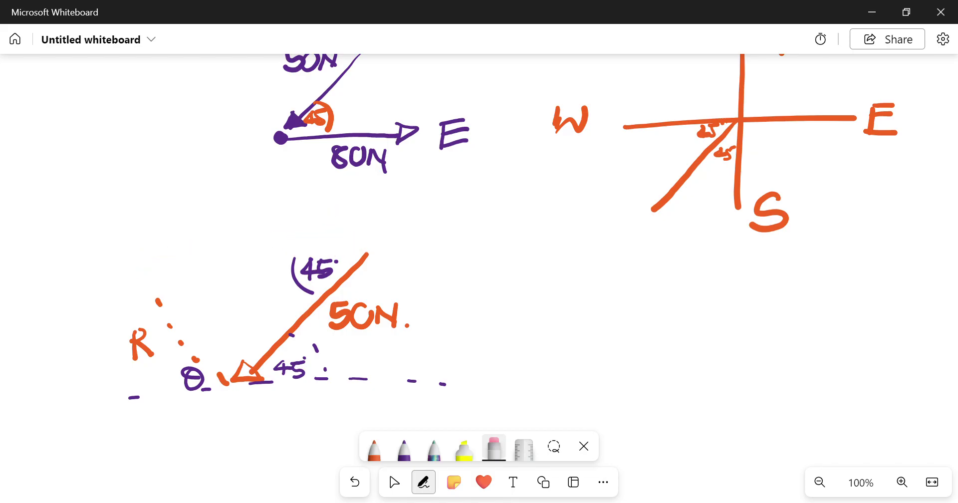
left_click(373, 449)
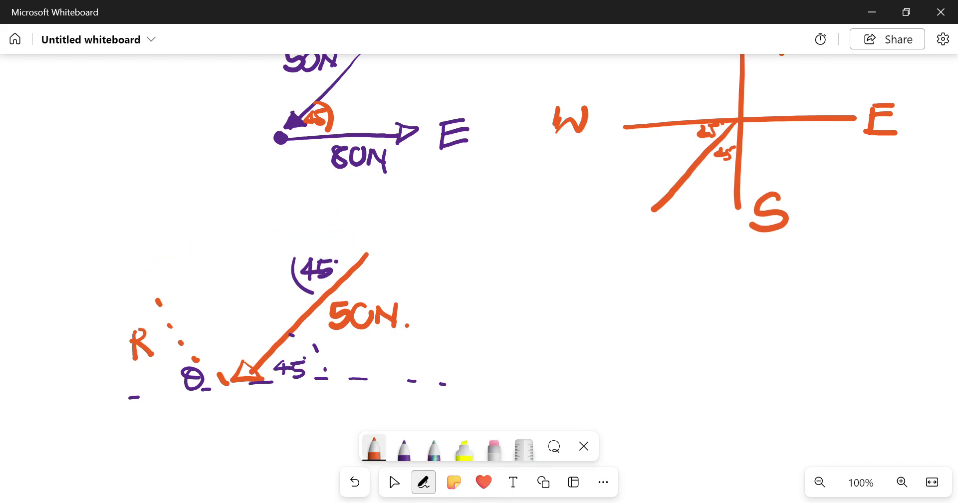
mouse_move(130, 250)
left_mouse_down()
mouse_move(381, 244)
mouse_move(363, 254)
left_mouse_up()
mouse_move(282, 205)
left_mouse_down()
mouse_move(275, 226)
mouse_move(279, 204)
left_mouse_up()
mouse_move(299, 204)
left_mouse_down()
mouse_move(294, 226)
mouse_move(299, 204)
left_mouse_up()
left_click_drag(313, 226, 332, 224)
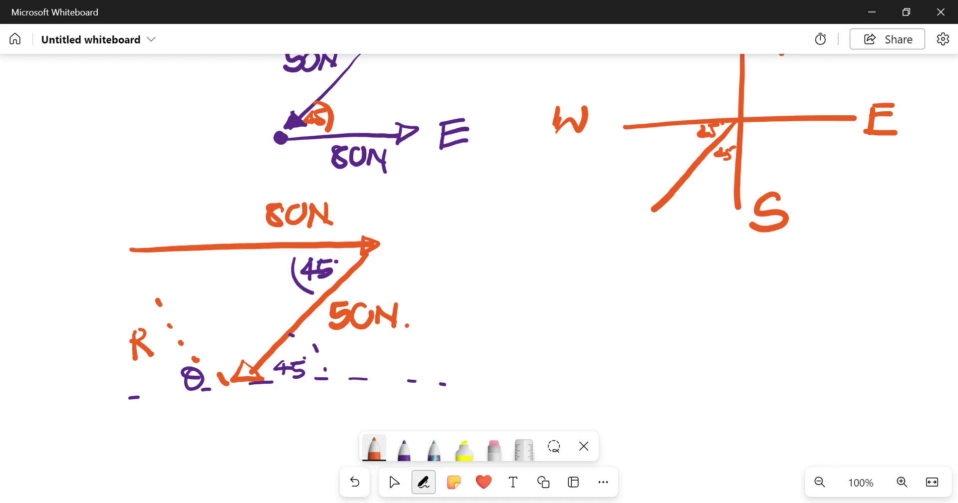
Step: Redraw the dashed resultant toward the triangle's top-left corner
left_click_drag(228, 375, 158, 299)
mouse_move(149, 288)
left_mouse_down()
mouse_move(128, 264)
mouse_move(141, 266)
mouse_move(109, 270)
mouse_move(134, 271)
left_mouse_up()
left_click(127, 263)
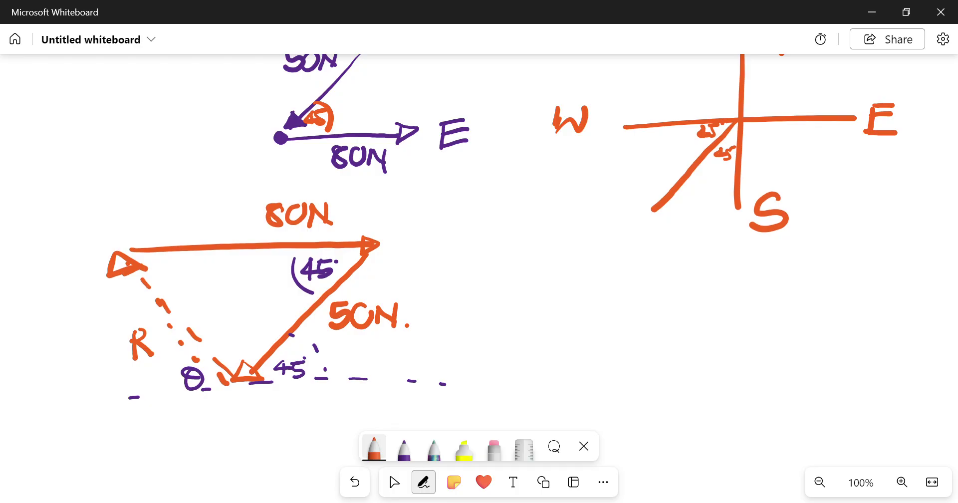
Step: In galaxy ink, label the vertices A (top-right), B (bottom) and C (top-left)
left_click(434, 449)
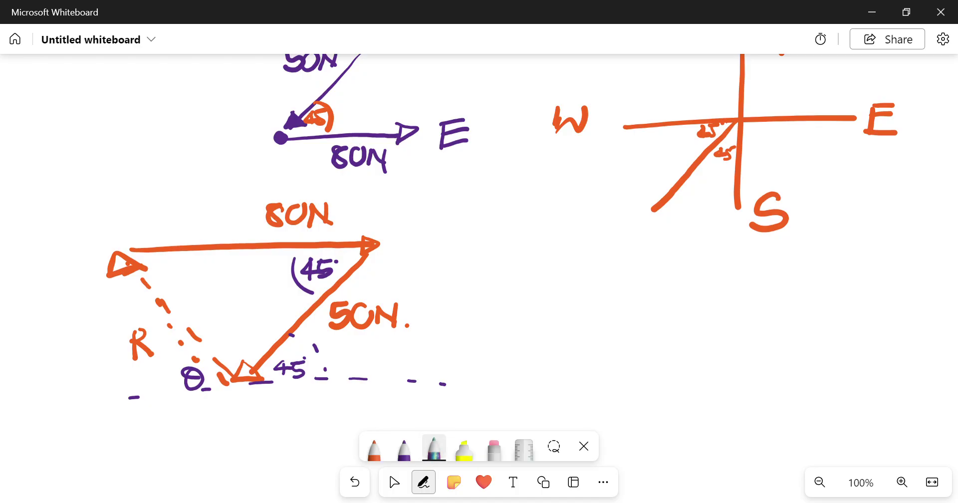
mouse_move(403, 252)
left_mouse_down()
mouse_move(413, 227)
mouse_move(420, 252)
mouse_move(423, 239)
left_mouse_up()
left_click_drag(231, 409, 229, 439)
mouse_move(120, 205)
left_mouse_down()
mouse_move(106, 208)
mouse_move(113, 230)
left_mouse_up()
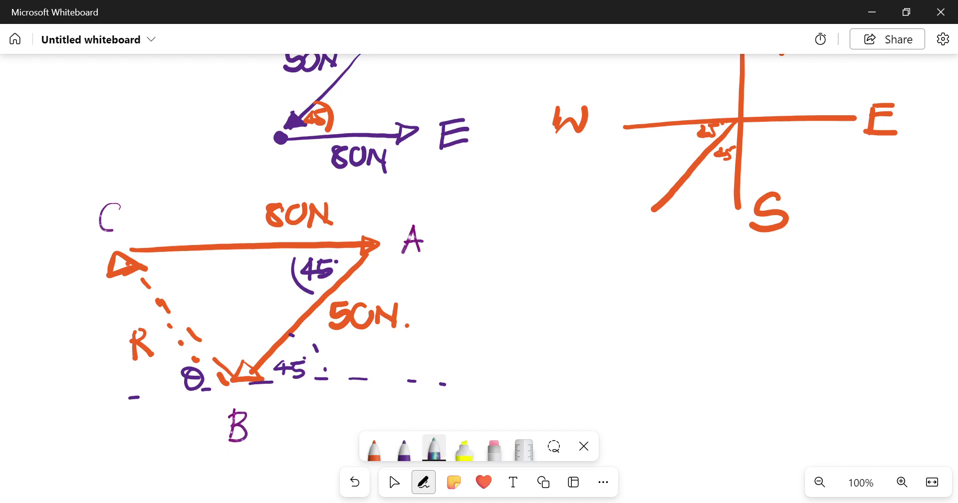
Step: Label the sides b (top), a (resultant) and c (50N side)
mouse_move(239, 259)
left_mouse_down()
mouse_move(238, 276)
mouse_move(248, 270)
mouse_move(240, 275)
left_mouse_up()
left_click_drag(242, 251, 239, 269)
left_click_drag(206, 311, 215, 321)
left_click_drag(289, 307, 288, 318)
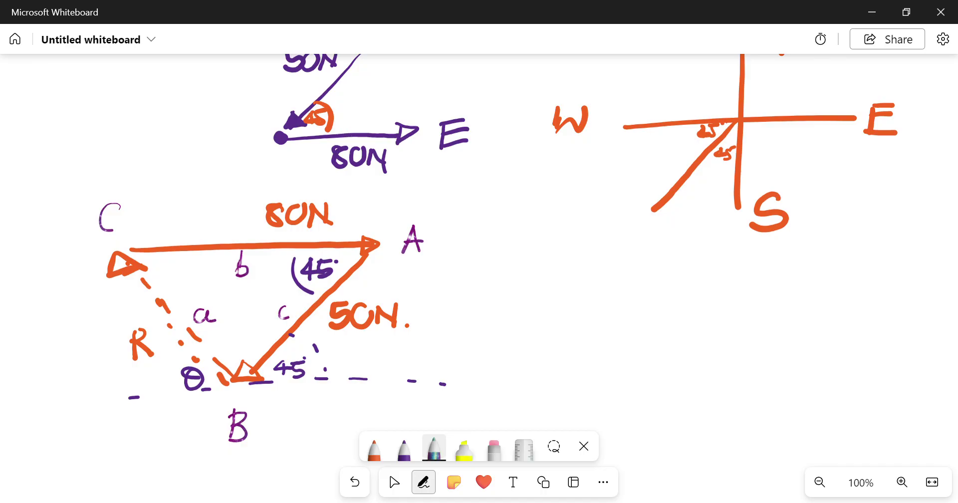
left_click(394, 482)
scroll(388, 469, "down", 5)
Step: In purple ink, begin the cosine rule below the diagram with a² = b² +
left_click(423, 482)
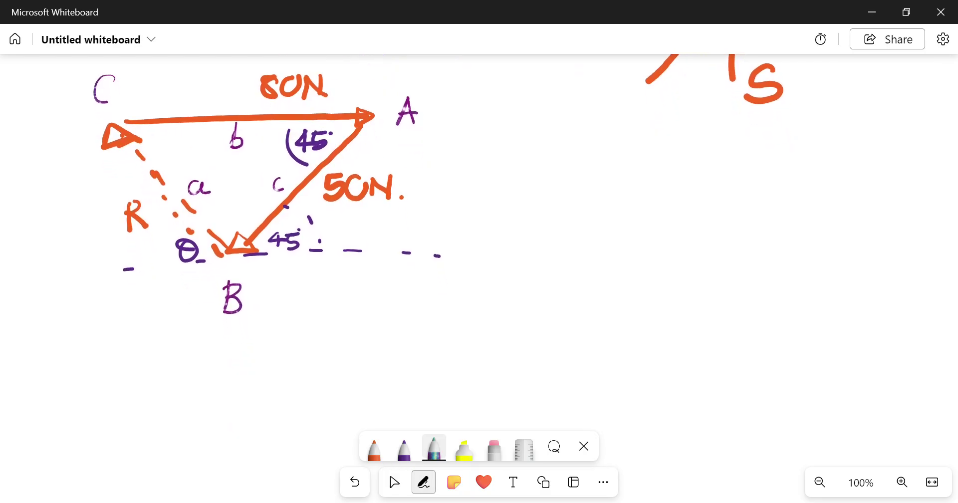
left_click(404, 449)
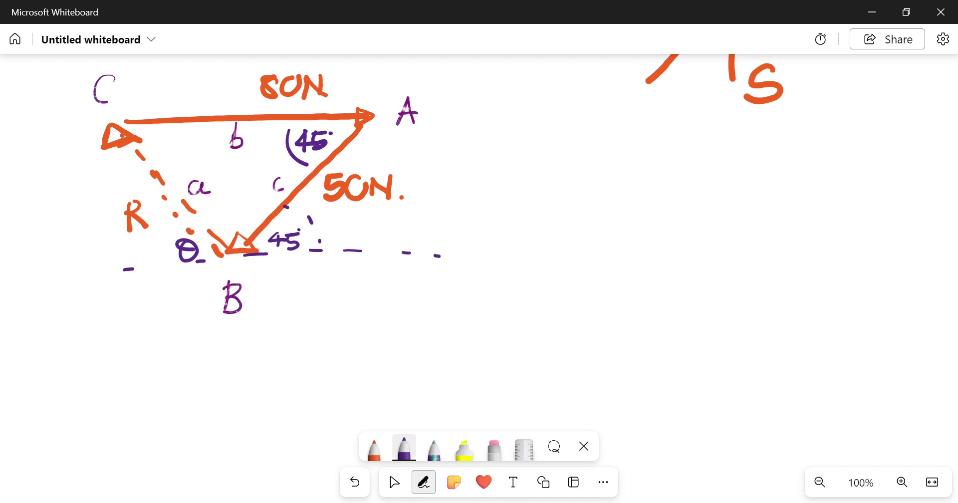
scroll(479, 225, "down", 3)
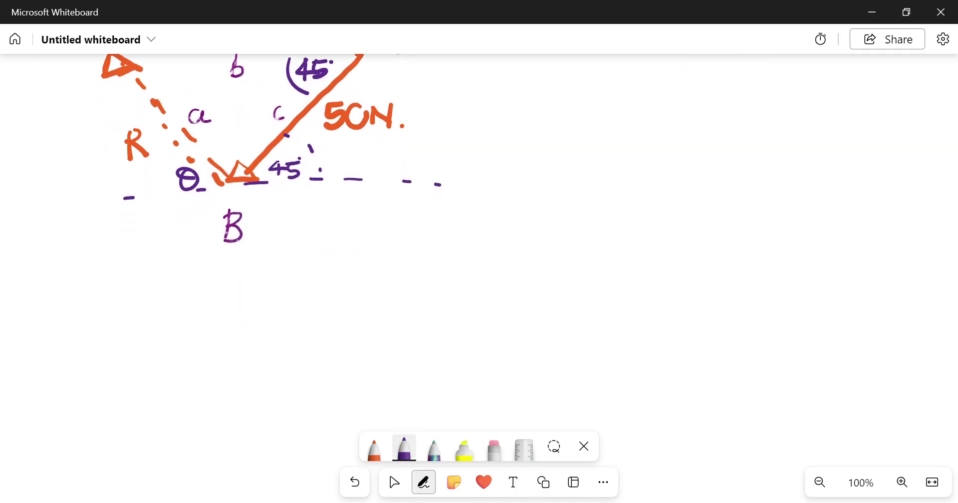
mouse_move(74, 283)
left_mouse_down()
mouse_move(69, 296)
mouse_move(79, 299)
left_mouse_up()
left_click_drag(84, 272, 118, 287)
mouse_move(95, 293)
left_mouse_down()
mouse_move(122, 293)
mouse_move(140, 279)
mouse_move(138, 301)
mouse_move(166, 278)
mouse_move(169, 294)
mouse_move(182, 293)
left_mouse_up()
mouse_move(175, 285)
left_mouse_down()
mouse_move(175, 301)
mouse_move(207, 303)
mouse_move(226, 288)
left_mouse_up()
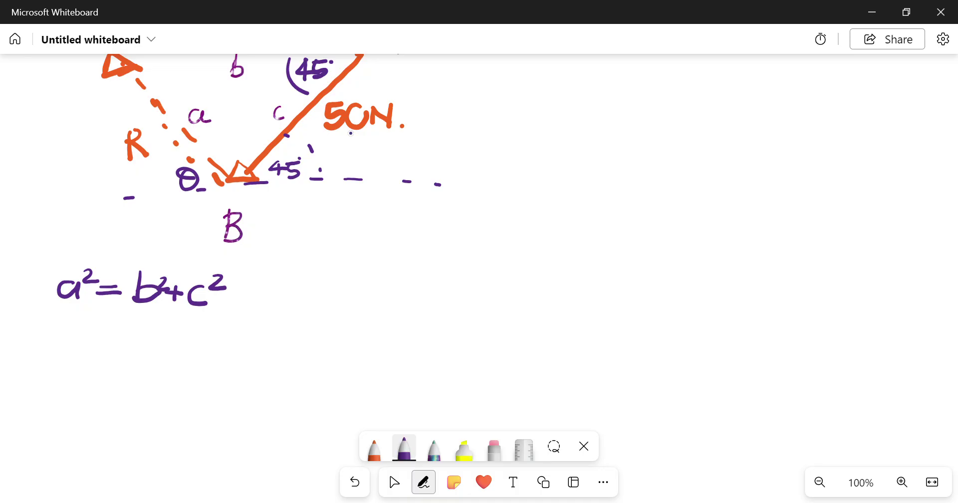
Step: Complete it with c² − 2bc Cos A and begin the next line with an equals sign
mouse_move(232, 300)
left_mouse_down()
mouse_move(284, 287)
mouse_move(294, 303)
mouse_move(307, 285)
mouse_move(301, 303)
mouse_move(341, 310)
left_mouse_up()
left_click_drag(371, 283, 375, 306)
mouse_move(388, 296)
left_mouse_down()
mouse_move(372, 299)
mouse_move(389, 299)
left_mouse_up()
mouse_move(395, 294)
left_mouse_down()
mouse_move(412, 303)
mouse_move(388, 307)
left_mouse_up()
mouse_move(434, 281)
left_mouse_down()
mouse_move(418, 315)
mouse_move(446, 321)
mouse_move(433, 307)
left_mouse_up()
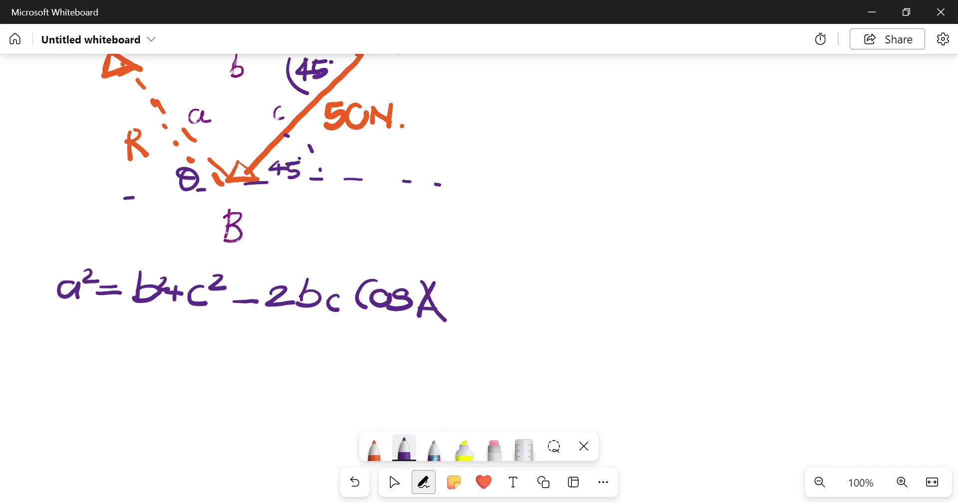
left_click_drag(88, 322, 110, 320)
mouse_move(84, 329)
left_mouse_down()
mouse_move(109, 327)
mouse_move(126, 348)
left_mouse_up()
Step: Shift the board and write the substitution (80)² + (50)²
left_click(394, 482)
left_click_drag(549, 249, 522, 352)
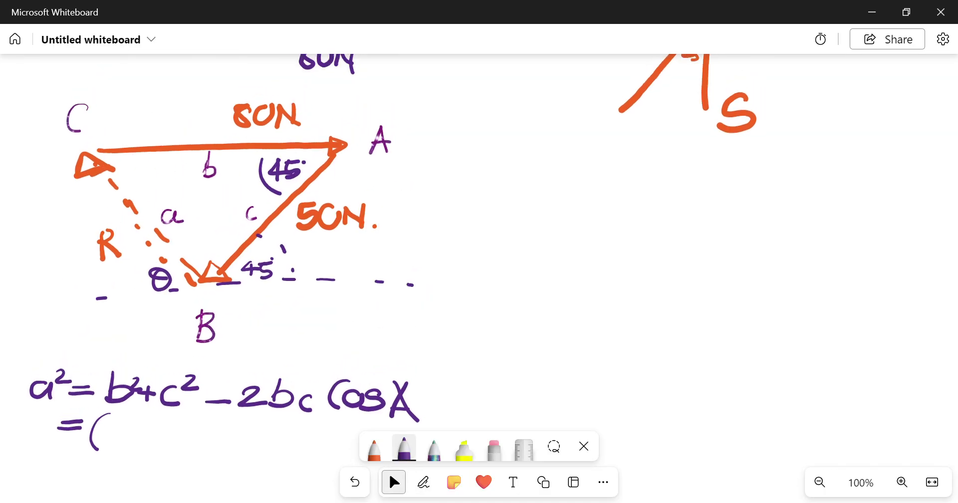
left_click(423, 482)
scroll(412, 273, "down", 2)
left_click_drag(149, 331, 170, 358)
mouse_move(181, 323)
left_mouse_down()
mouse_move(219, 341)
mouse_move(205, 355)
left_mouse_up()
mouse_move(237, 323)
left_mouse_down()
mouse_move(232, 359)
mouse_move(257, 337)
left_mouse_up()
mouse_move(269, 341)
left_mouse_down()
mouse_move(257, 350)
mouse_move(269, 341)
left_mouse_up()
left_click_drag(280, 331, 278, 358)
mouse_move(287, 327)
left_mouse_down()
mouse_move(332, 336)
mouse_move(352, 356)
left_mouse_up()
Step: Finish the substitution with −2(80)(50) Cos 45°
mouse_move(366, 325)
left_mouse_down()
mouse_move(367, 362)
mouse_move(383, 337)
mouse_move(373, 358)
left_mouse_up()
mouse_move(407, 338)
left_mouse_down()
mouse_move(396, 352)
mouse_move(406, 339)
left_mouse_up()
mouse_move(418, 332)
left_mouse_down()
mouse_move(412, 360)
mouse_move(427, 334)
mouse_move(432, 363)
mouse_move(438, 341)
mouse_move(437, 359)
mouse_move(457, 340)
left_mouse_up()
left_click_drag(469, 342, 478, 366)
mouse_move(516, 331)
left_mouse_down()
mouse_move(515, 362)
mouse_move(524, 350)
left_mouse_up()
mouse_move(550, 347)
left_mouse_down()
mouse_move(534, 366)
mouse_move(570, 352)
mouse_move(593, 358)
left_mouse_up()
left_click_drag(580, 351, 577, 369)
mouse_move(590, 355)
left_mouse_down()
mouse_move(610, 363)
mouse_move(584, 371)
left_mouse_up()
left_click_drag(583, 349, 619, 345)
Step: On a new line write a² = 6400 + 2500
scroll(351, 133, "down", 3)
mouse_move(90, 217)
left_mouse_down()
mouse_move(73, 220)
mouse_move(98, 231)
mouse_move(107, 216)
left_mouse_up()
mouse_move(85, 262)
left_mouse_down()
mouse_move(76, 267)
mouse_move(89, 284)
mouse_move(107, 267)
left_mouse_up()
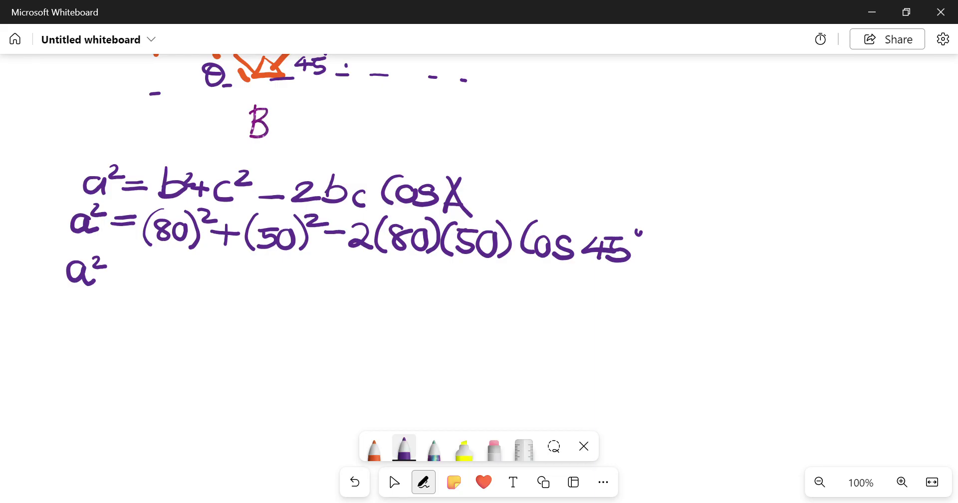
left_click_drag(121, 267, 182, 286)
left_click_drag(172, 268, 171, 295)
mouse_move(192, 272)
left_mouse_down()
mouse_move(185, 294)
mouse_move(199, 288)
left_mouse_up()
mouse_move(208, 272)
left_mouse_down()
mouse_move(200, 287)
mouse_move(213, 292)
mouse_move(208, 276)
left_mouse_up()
left_click_drag(216, 284, 238, 283)
left_click_drag(228, 274, 228, 292)
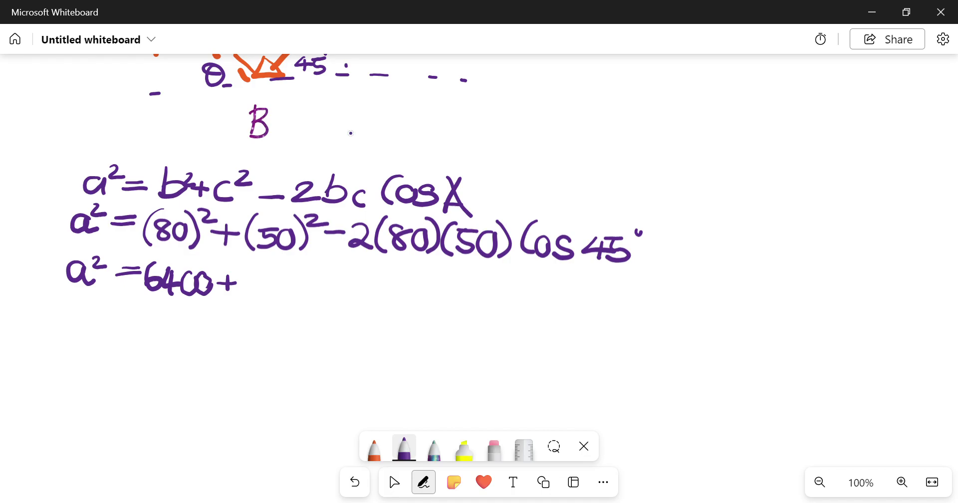
mouse_move(248, 274)
left_mouse_down()
mouse_move(261, 275)
mouse_move(263, 291)
left_mouse_up()
mouse_move(282, 270)
left_mouse_down()
mouse_move(268, 272)
mouse_move(265, 290)
mouse_move(292, 275)
mouse_move(347, 285)
left_mouse_up()
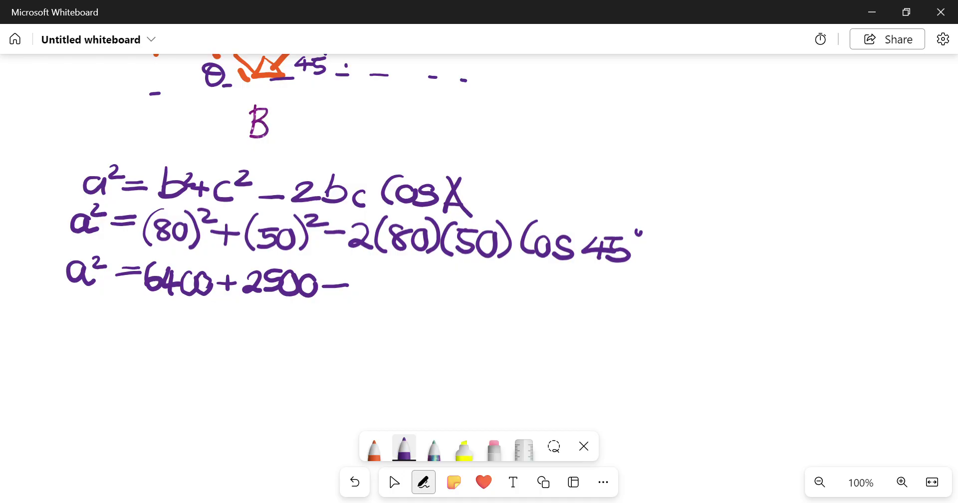
Step: Append − 8000(0.707) and start another a² = line
left_click_drag(374, 276, 426, 298)
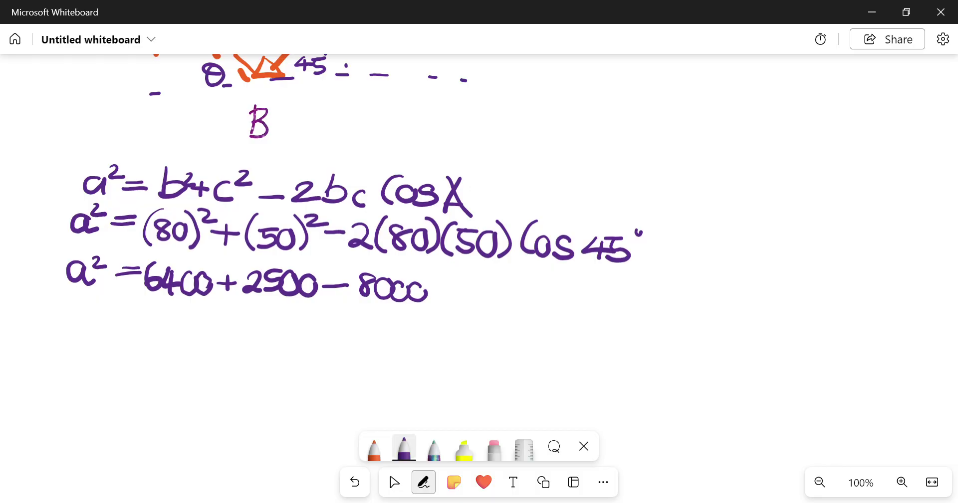
mouse_move(448, 268)
left_mouse_down()
mouse_move(444, 303)
mouse_move(464, 282)
mouse_move(502, 303)
mouse_move(518, 285)
left_mouse_up()
left_click_drag(533, 286, 547, 305)
mouse_move(559, 265)
left_mouse_down()
mouse_move(568, 276)
mouse_move(563, 313)
left_mouse_up()
mouse_move(73, 316)
left_mouse_down()
mouse_move(77, 332)
mouse_move(94, 319)
left_mouse_up()
left_click_drag(99, 321, 119, 322)
left_click_drag(97, 330, 119, 328)
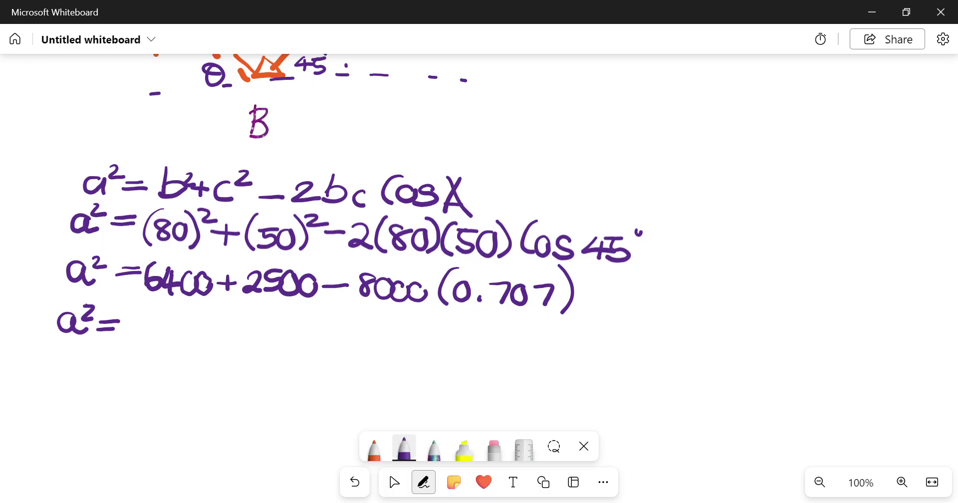
Step: Write a² = 3244, then a = √3244 on the next line
mouse_move(138, 314)
left_mouse_down()
mouse_move(155, 323)
mouse_move(135, 337)
mouse_move(180, 340)
left_mouse_up()
mouse_move(185, 321)
left_mouse_down()
mouse_move(204, 341)
mouse_move(238, 337)
left_mouse_up()
left_click_drag(230, 320, 225, 350)
left_click_drag(69, 363, 78, 388)
left_click_drag(88, 367, 108, 374)
mouse_move(118, 379)
left_mouse_down()
mouse_move(239, 351)
mouse_move(140, 397)
left_mouse_up()
mouse_move(169, 378)
left_mouse_down()
mouse_move(177, 372)
mouse_move(191, 397)
mouse_move(223, 389)
left_mouse_up()
mouse_move(209, 373)
left_mouse_down()
mouse_move(210, 390)
mouse_move(242, 394)
mouse_move(230, 402)
left_mouse_up()
Step: Write the result a = 56,956 N on the final line
mouse_move(59, 420)
left_mouse_down()
mouse_move(58, 439)
mouse_move(79, 447)
left_mouse_up()
left_click_drag(83, 430, 95, 435)
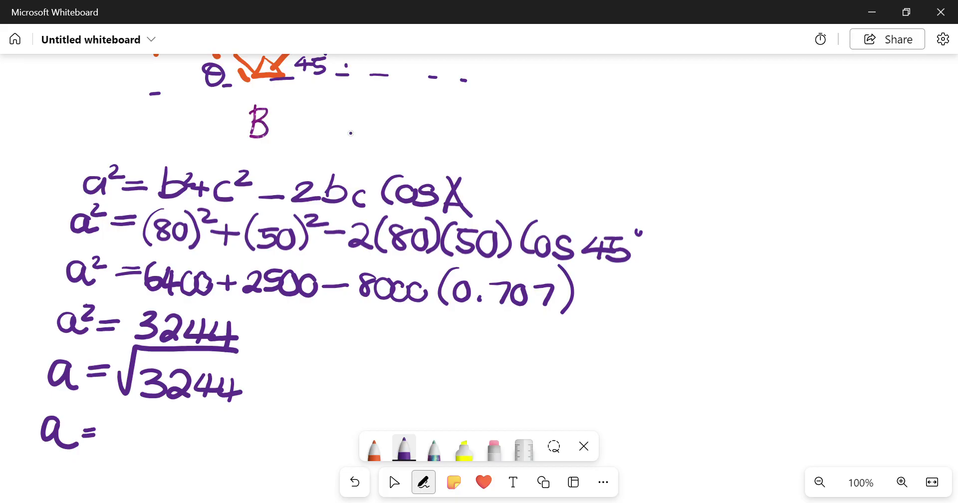
mouse_move(107, 422)
left_mouse_down()
mouse_move(103, 451)
mouse_move(120, 419)
left_mouse_up()
mouse_move(147, 417)
left_mouse_down()
mouse_move(132, 447)
mouse_move(134, 435)
left_mouse_up()
left_click_drag(161, 447, 150, 457)
mouse_move(190, 424)
left_mouse_down()
mouse_move(175, 435)
mouse_move(180, 452)
mouse_move(198, 439)
left_mouse_up()
mouse_move(230, 423)
left_mouse_down()
mouse_move(217, 449)
mouse_move(260, 441)
mouse_move(279, 412)
left_mouse_up()
Step: Draw an arrow under 56,956 N and tick the square-root line
left_click_drag(10, 473, 323, 471)
mouse_move(308, 461)
left_mouse_down()
mouse_move(315, 471)
mouse_move(300, 487)
left_mouse_up()
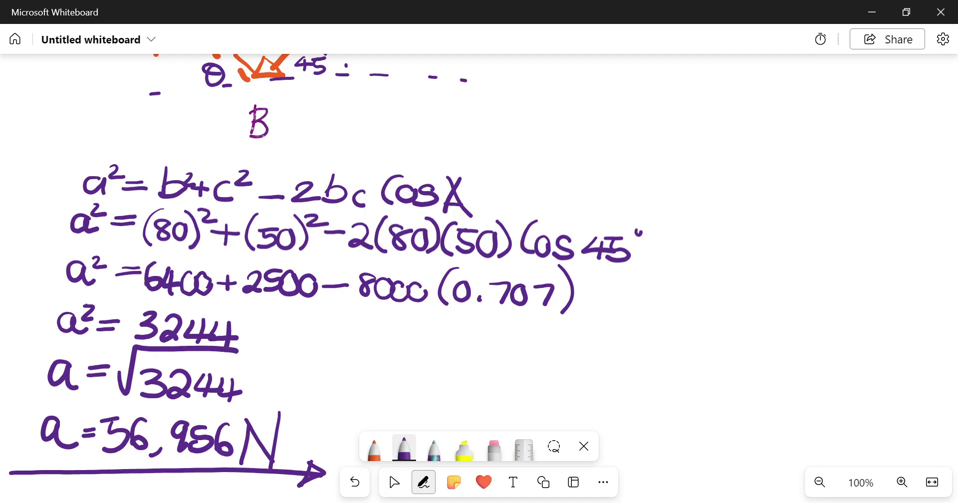
mouse_move(310, 388)
left_mouse_down()
mouse_move(315, 399)
mouse_move(365, 361)
left_mouse_up()
Step: Scroll up to the triangle and draw a purple frame stroke around it
scroll(479, 275, "up", 5)
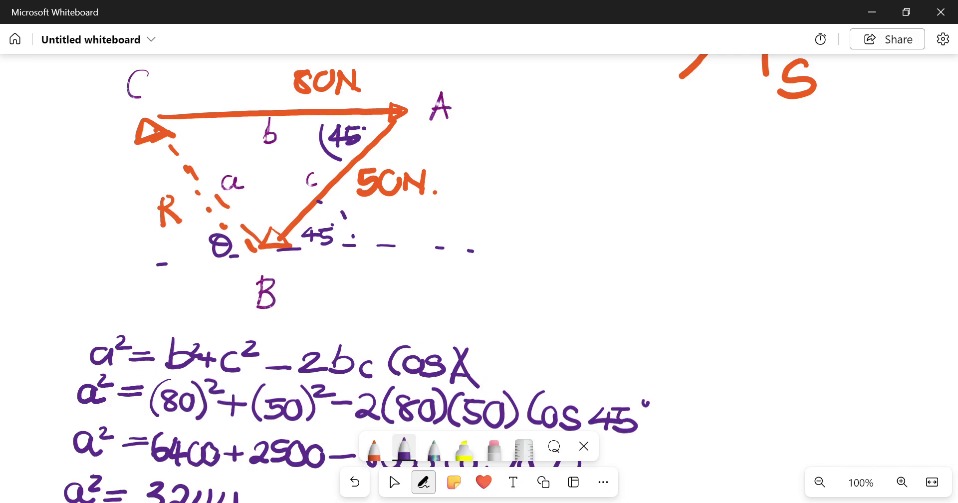
scroll(479, 275, "up", 2)
mouse_move(67, 91)
left_mouse_down()
mouse_move(169, 91)
mouse_move(433, 270)
mouse_move(66, 323)
mouse_move(71, 75)
left_mouse_up()
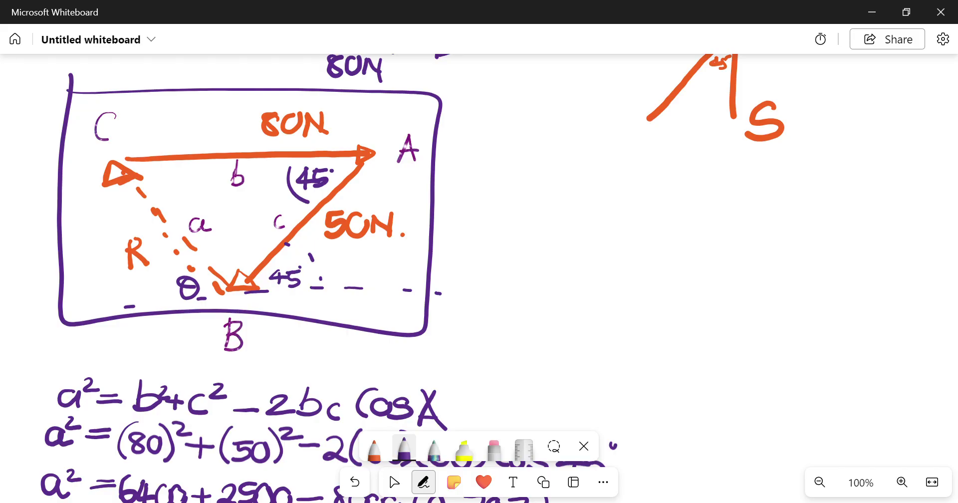
Step: Write a double-underlined 'Cosine' label beside the earlier working
left_click(393, 482)
scroll(388, 469, "down", 7)
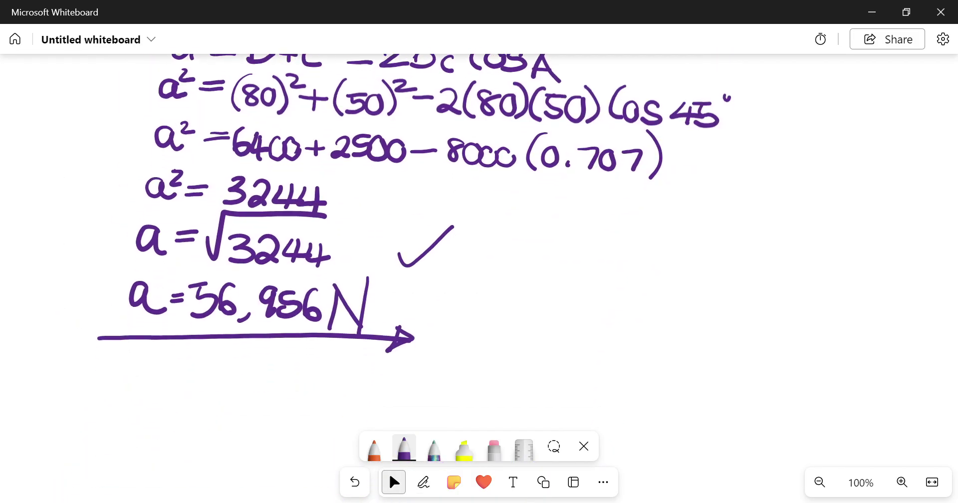
scroll(388, 469, "down", 4)
left_click(423, 482)
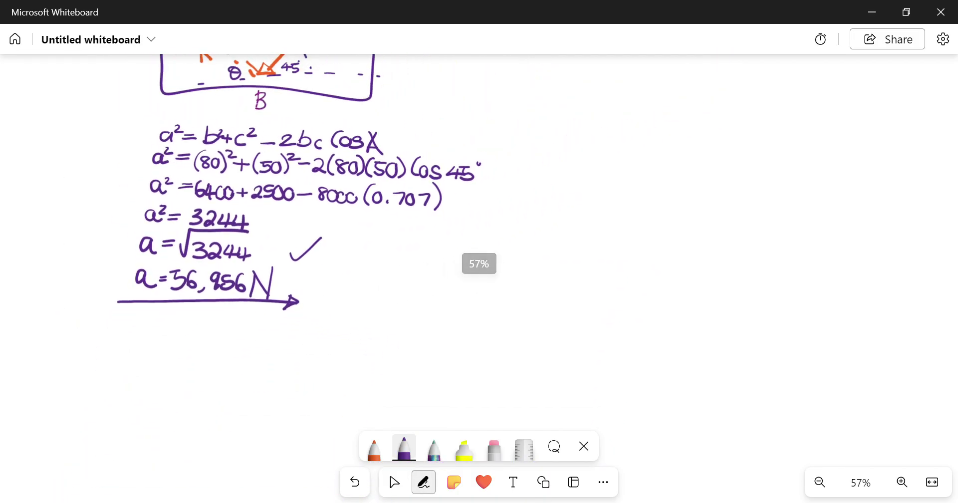
mouse_move(17, 173)
left_mouse_down()
mouse_move(30, 214)
mouse_move(33, 181)
mouse_move(40, 202)
left_mouse_up()
left_click_drag(51, 166, 51, 180)
left_click_drag(55, 177, 80, 158)
left_click_drag(20, 236, 93, 168)
left_click_drag(13, 252, 98, 173)
Step: Write the 'Sine' heading lower down on the left
mouse_move(37, 385)
left_mouse_down()
mouse_move(33, 428)
mouse_move(72, 406)
mouse_move(15, 454)
left_mouse_up()
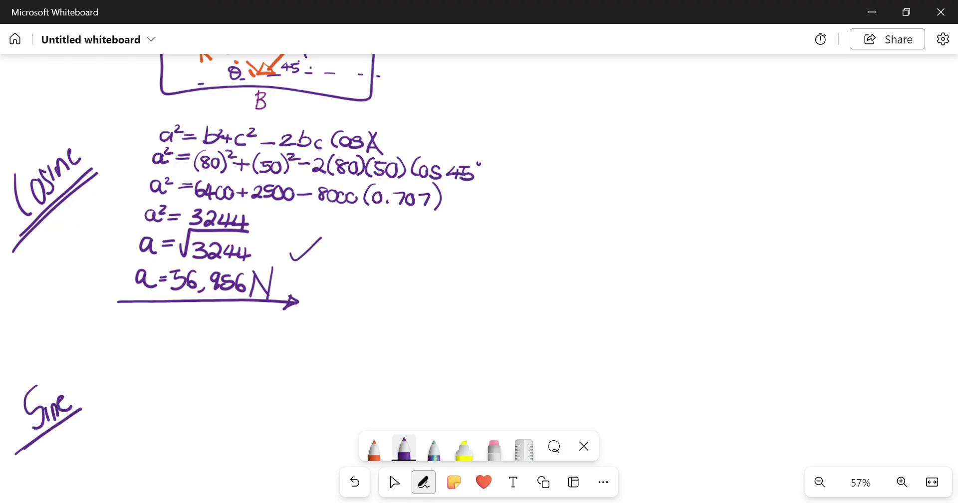
left_click(394, 482)
scroll(388, 470, "down", 3)
left_click(423, 482)
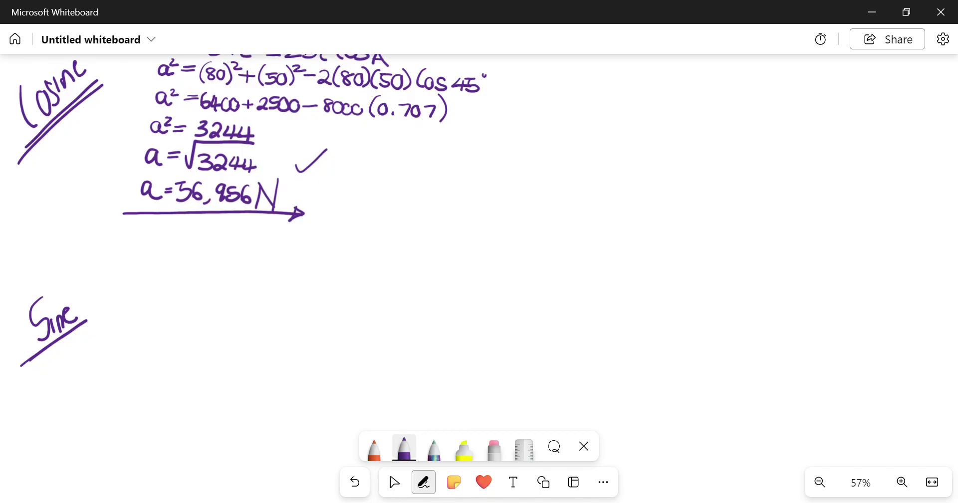
Step: Mark angle θ at vertex C of the triangle diagram
left_click(394, 482)
scroll(388, 469, "up", 10)
left_click(423, 482)
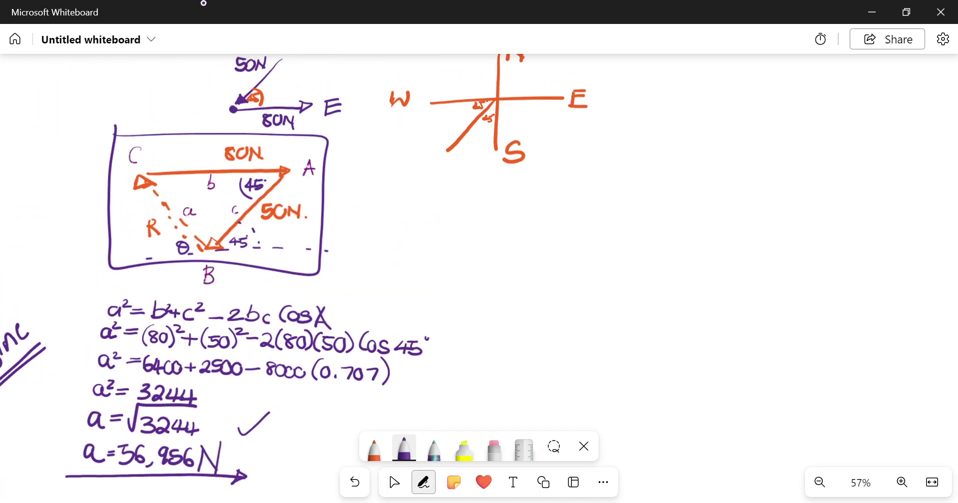
left_click_drag(173, 178, 170, 177)
left_click_drag(161, 184, 175, 184)
scroll(388, 470, "down", 5)
left_click(394, 482)
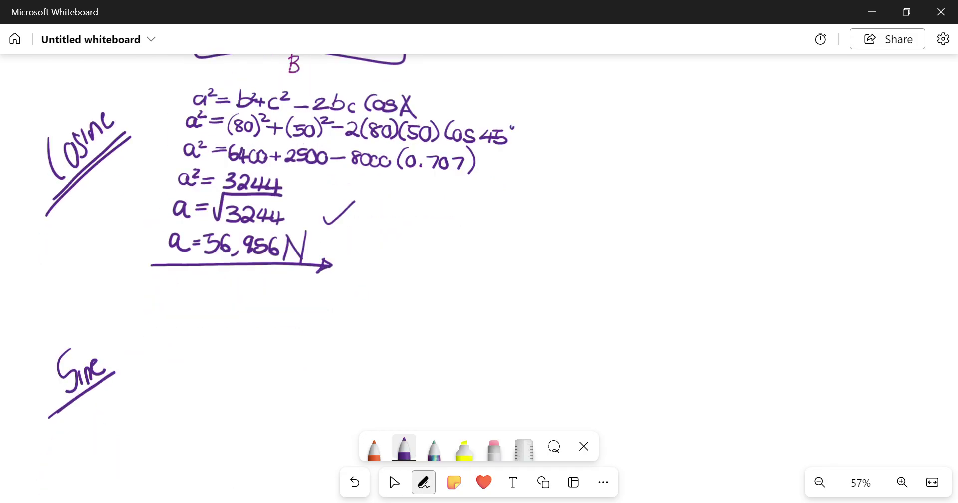
Step: Write a/SinA = b/SinB beside the Sine heading
scroll(388, 470, "down", 2)
left_click(423, 482)
mouse_move(181, 256)
left_mouse_down()
mouse_move(171, 255)
mouse_move(183, 273)
mouse_move(201, 270)
left_mouse_up()
left_click_drag(163, 280, 146, 307)
mouse_move(172, 295)
left_mouse_down()
mouse_move(170, 307)
mouse_move(186, 306)
left_mouse_up()
mouse_move(188, 305)
left_mouse_down()
mouse_move(196, 282)
mouse_move(202, 305)
left_mouse_up()
mouse_move(186, 294)
left_mouse_down()
mouse_move(202, 306)
mouse_move(233, 282)
left_mouse_up()
left_click_drag(218, 290, 234, 289)
left_click_drag(270, 251, 264, 276)
mouse_move(242, 280)
left_mouse_down()
mouse_move(296, 278)
mouse_move(242, 308)
mouse_move(260, 309)
left_mouse_up()
mouse_move(266, 309)
left_mouse_down()
mouse_move(278, 309)
mouse_move(284, 290)
left_mouse_up()
left_click_drag(286, 287, 280, 316)
Step: Extend the sine rule with = c/SinC
left_click_drag(312, 295, 332, 299)
mouse_move(377, 263)
left_mouse_down()
mouse_move(367, 264)
mouse_move(384, 274)
left_mouse_up()
mouse_move(352, 291)
left_mouse_down()
mouse_move(397, 285)
mouse_move(348, 317)
mouse_move(377, 318)
left_mouse_up()
mouse_move(384, 316)
left_mouse_down()
mouse_move(389, 306)
mouse_move(397, 315)
left_mouse_up()
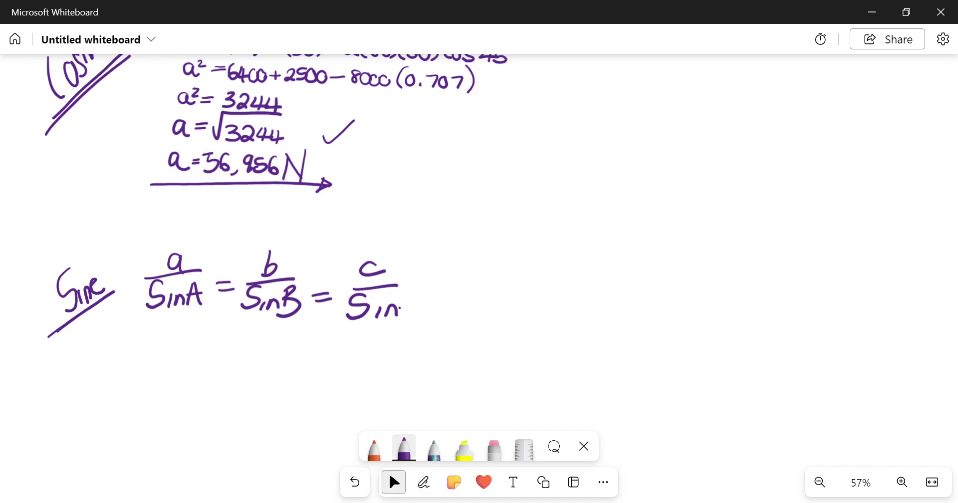
scroll(480, 249, "up", 5)
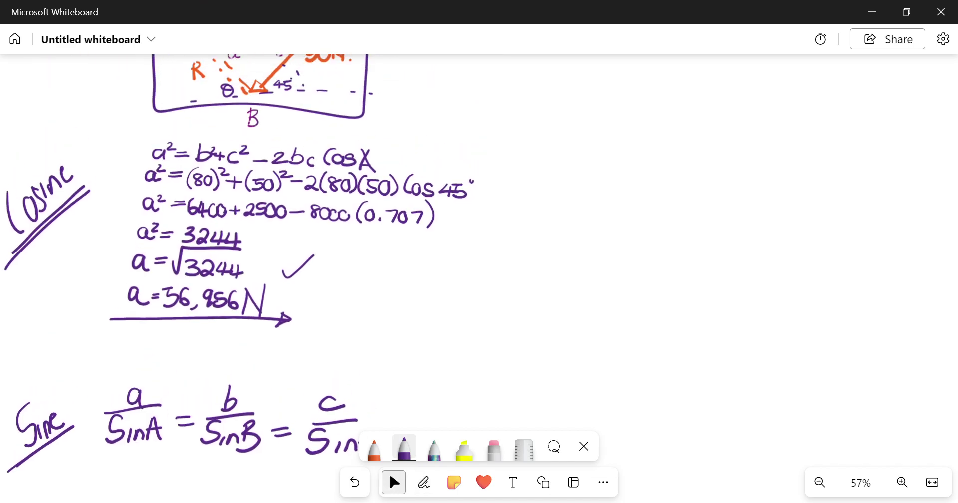
scroll(105, 182, "down", 3)
scroll(479, 249, "up", 3)
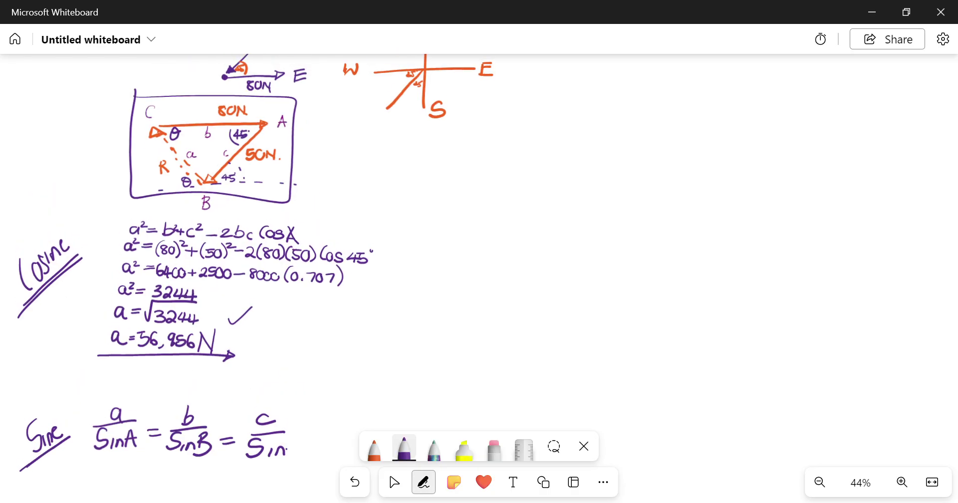
mouse_move(300, 441)
left_mouse_down()
mouse_move(287, 451)
mouse_move(302, 457)
left_mouse_up()
Step: Box c/SinC with a tick, arrow R to 56,956 N, and box a/SinA
mouse_move(237, 400)
left_mouse_down()
mouse_move(319, 397)
mouse_move(243, 407)
mouse_move(232, 464)
mouse_move(322, 468)
left_mouse_up()
left_click_drag(317, 398, 317, 466)
mouse_move(306, 390)
left_mouse_down()
mouse_move(312, 403)
mouse_move(333, 384)
left_mouse_up()
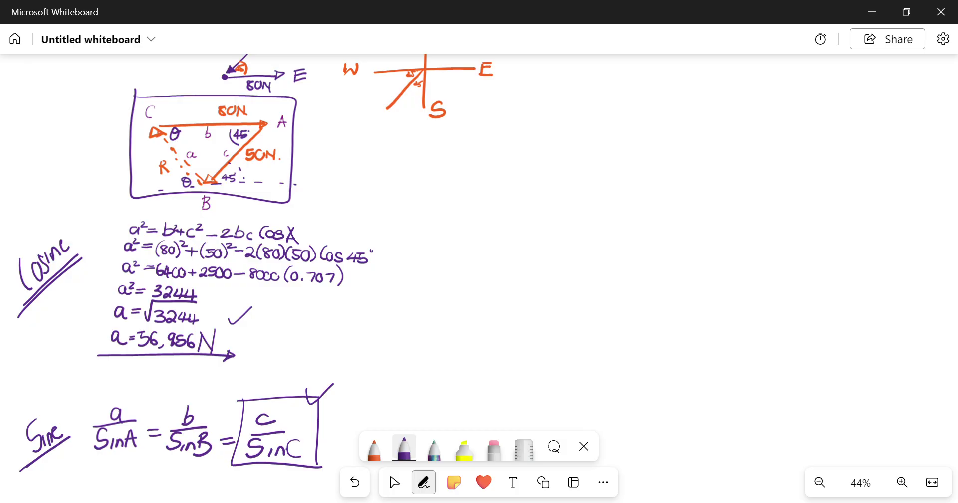
mouse_move(164, 161)
left_mouse_down()
mouse_move(151, 166)
mouse_move(90, 344)
mouse_move(104, 341)
left_mouse_up()
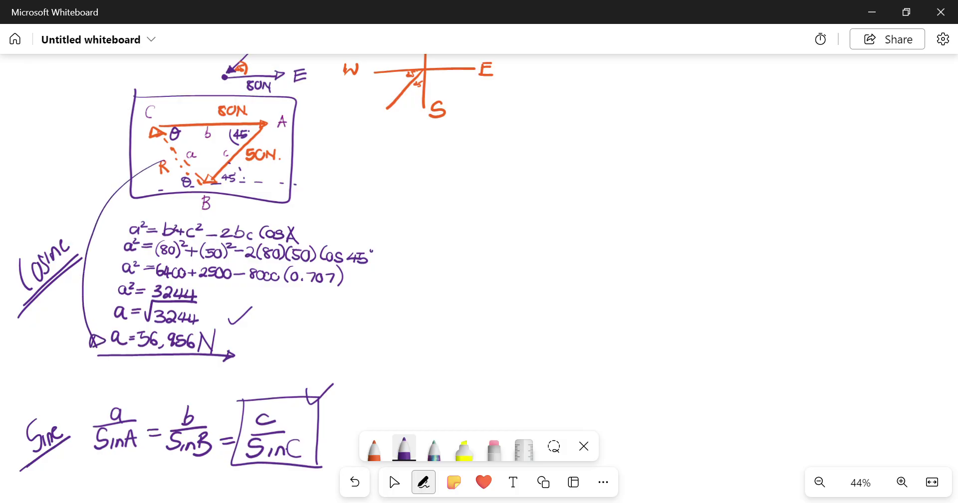
scroll(249, 249, "down", 1)
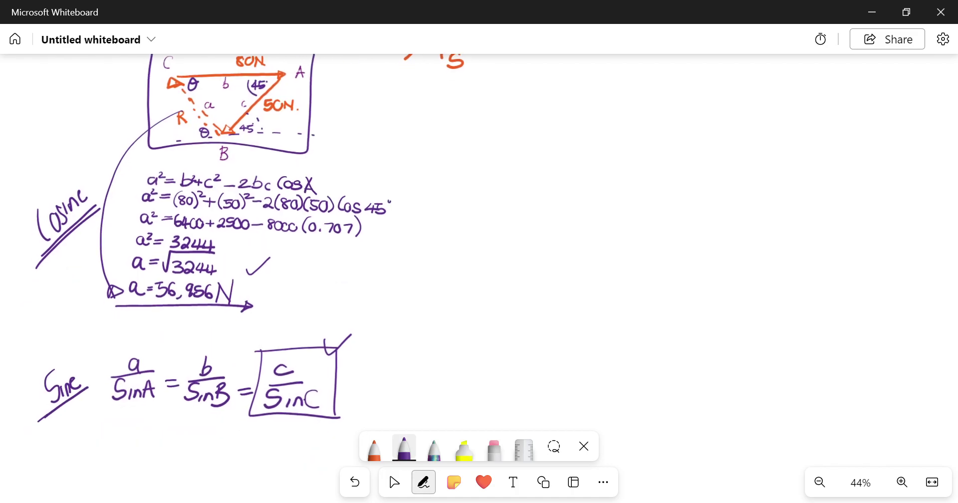
mouse_move(95, 348)
left_mouse_down()
mouse_move(175, 345)
mouse_move(158, 415)
left_mouse_up()
left_click_drag(169, 346, 157, 416)
scroll(388, 469, "down", 3)
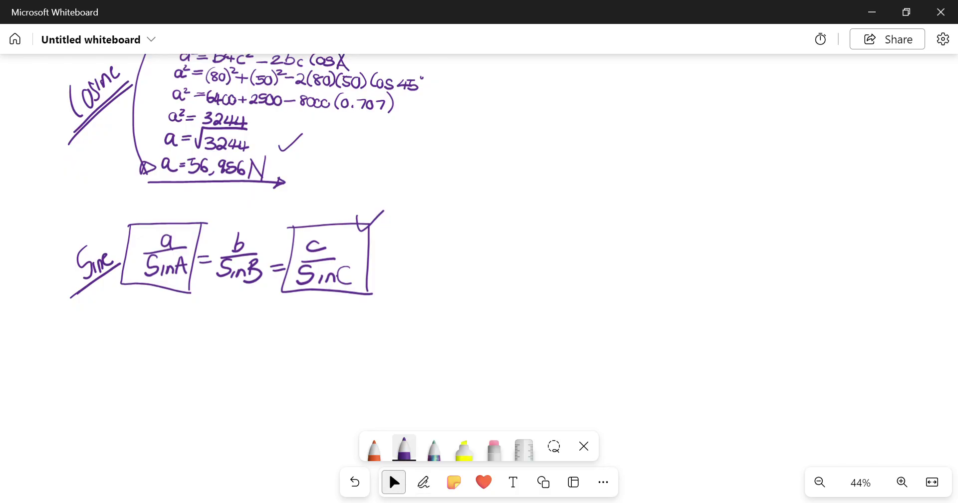
Step: Write a/SinA = c/SinC in orange below the boxed sine rule
scroll(388, 469, "down", 3)
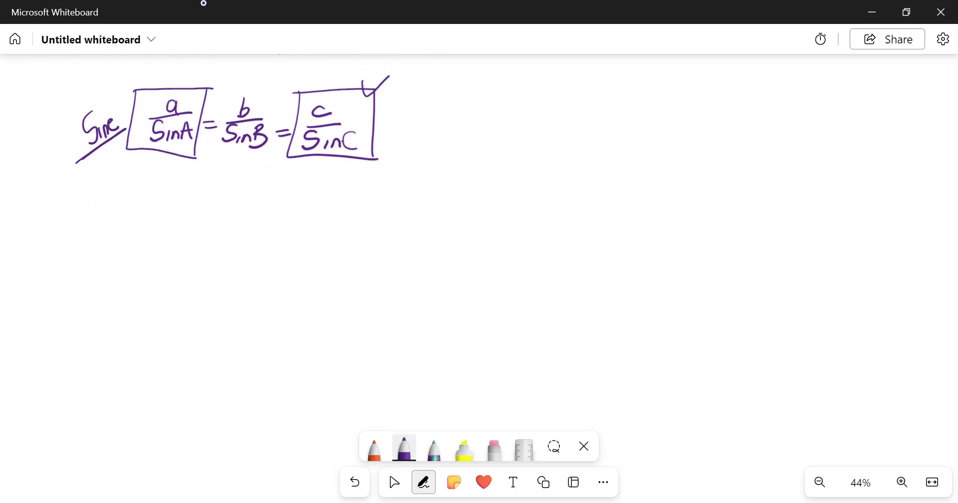
left_click(375, 449)
left_click_drag(159, 180, 161, 199)
mouse_move(102, 205)
left_mouse_down()
mouse_move(192, 202)
mouse_move(138, 214)
mouse_move(122, 234)
left_mouse_up()
left_click_drag(150, 227, 168, 232)
mouse_move(177, 217)
left_mouse_down()
mouse_move(173, 236)
mouse_move(184, 242)
left_mouse_up()
left_click_drag(173, 230, 223, 208)
left_click_drag(208, 218, 224, 216)
left_click_drag(290, 185, 292, 195)
mouse_move(240, 215)
left_mouse_down()
mouse_move(325, 212)
mouse_move(265, 221)
mouse_move(255, 238)
mouse_move(278, 240)
left_mouse_up()
left_click_drag(284, 229, 299, 240)
left_click_drag(321, 221, 320, 242)
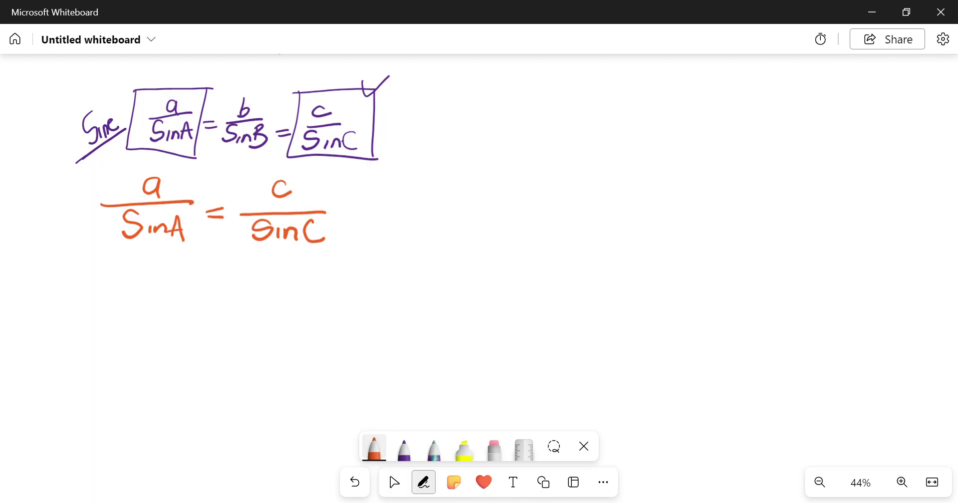
scroll(388, 470, "up", 4)
scroll(389, 469, "down", 2)
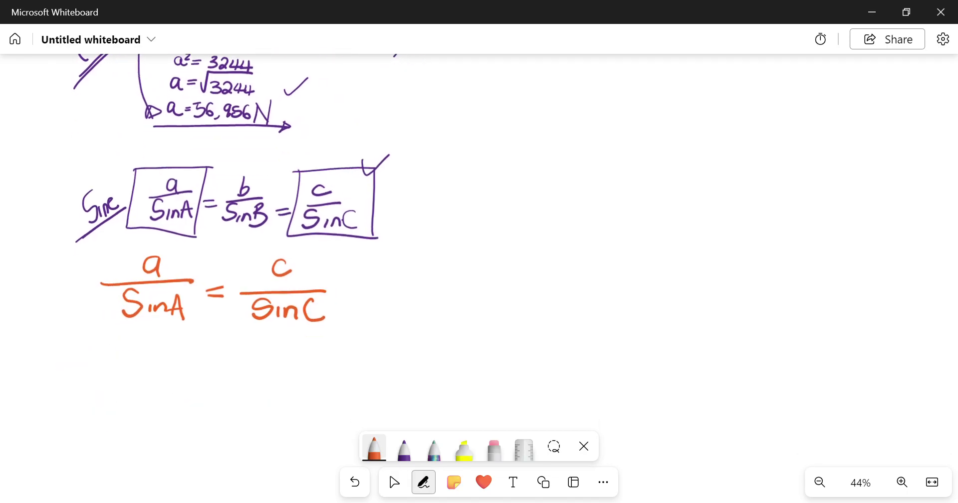
Step: Write 56,956/Sin45 = beneath the orange proportion
mouse_move(96, 340)
left_mouse_down()
mouse_move(94, 359)
mouse_move(112, 340)
left_mouse_up()
mouse_move(124, 340)
left_mouse_down()
mouse_move(111, 359)
mouse_move(128, 367)
mouse_move(148, 344)
mouse_move(145, 363)
left_mouse_up()
mouse_move(161, 343)
left_mouse_down()
mouse_move(151, 361)
mouse_move(173, 355)
left_mouse_up()
left_click(174, 342)
left_click_drag(74, 374, 212, 373)
left_click_drag(118, 388, 97, 407)
mouse_move(122, 395)
left_mouse_down()
mouse_move(124, 405)
mouse_move(170, 401)
mouse_move(160, 405)
left_mouse_up()
mouse_move(180, 388)
left_mouse_down()
mouse_move(166, 406)
mouse_move(183, 389)
mouse_move(238, 377)
left_mouse_up()
left_click_drag(223, 384, 236, 381)
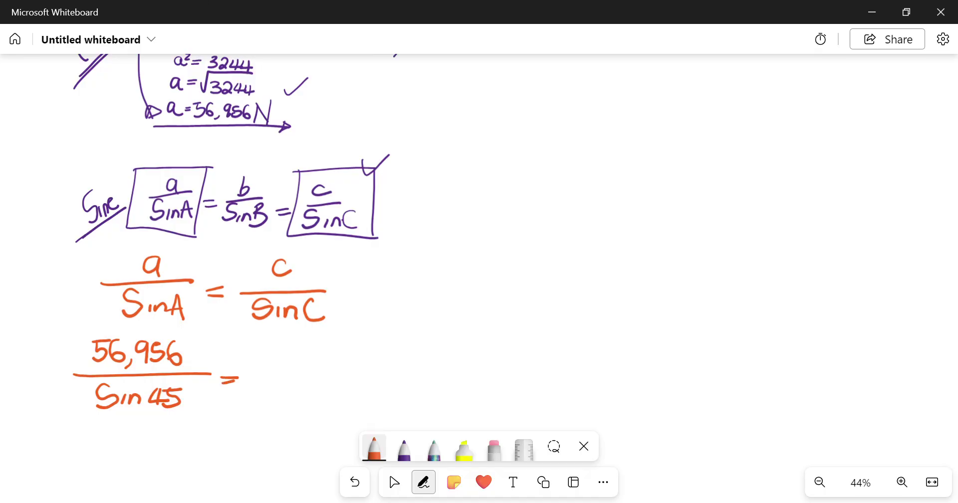
scroll(240, 250, "up", 4)
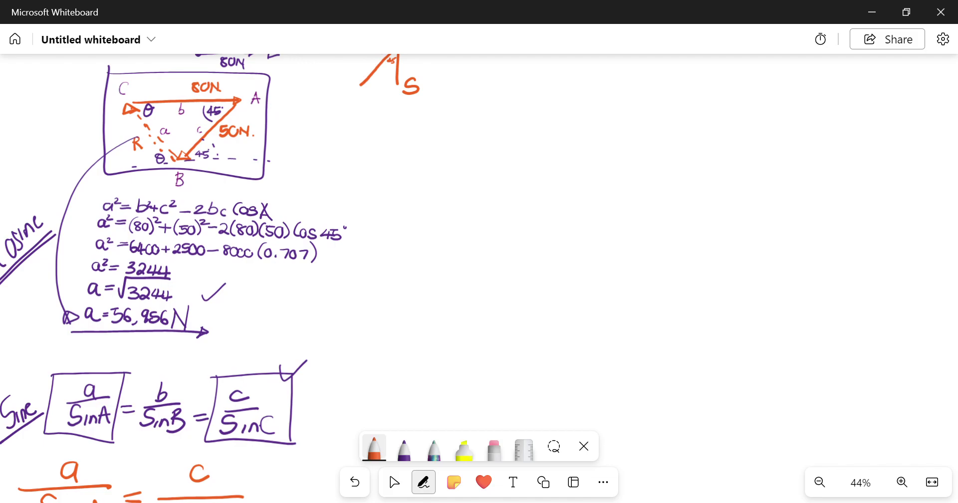
scroll(300, 299, "down", 4)
Step: Complete the substitution with 50/Sinθ on the right side
left_click_drag(243, 350, 228, 366)
mouse_move(253, 350)
left_mouse_down()
mouse_move(259, 364)
mouse_move(253, 350)
left_mouse_up()
left_click_drag(200, 378, 290, 374)
left_click_drag(231, 381, 218, 401)
mouse_move(243, 391)
left_mouse_down()
mouse_move(240, 399)
mouse_move(258, 402)
mouse_move(272, 384)
left_mouse_up()
left_click_drag(262, 392, 285, 391)
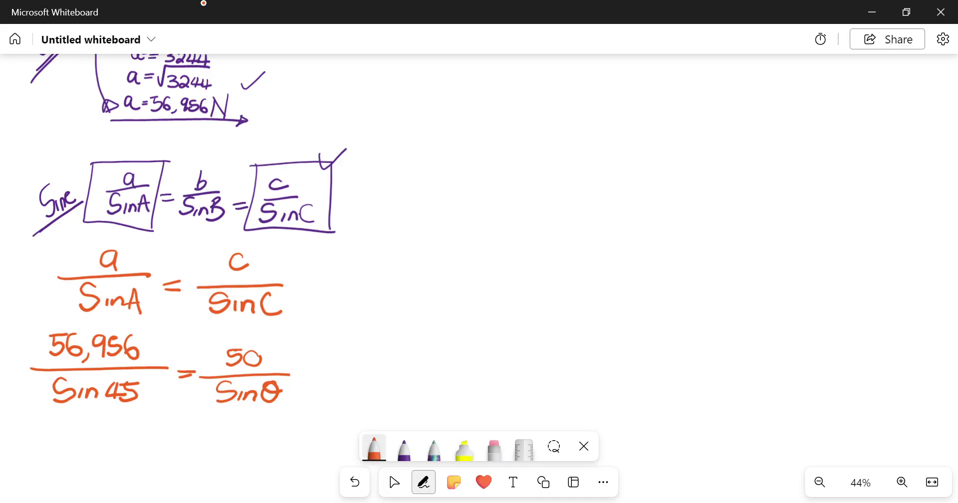
Step: Mark cross-multiplication with an X over the equals sign and erase a botched 56
mouse_move(205, 395)
left_mouse_down()
mouse_move(165, 371)
mouse_move(216, 363)
left_mouse_up()
scroll(199, 250, "down", 5)
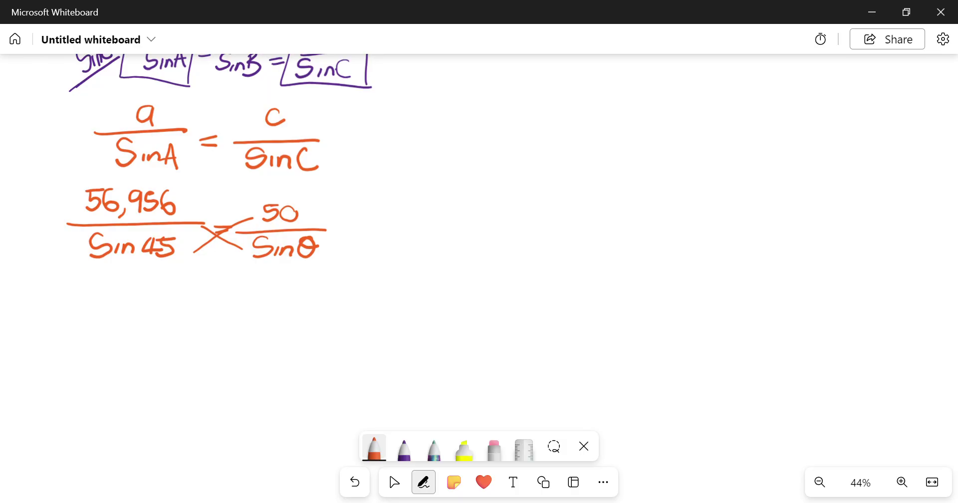
left_click_drag(72, 295, 67, 316)
mouse_move(74, 295)
left_mouse_down()
mouse_move(99, 293)
mouse_move(109, 326)
mouse_move(25, 310)
mouse_move(144, 327)
left_mouse_up()
left_click(494, 449)
Step: Write 56,956 Sinθ = below the proportion
left_click_drag(67, 294, 52, 316)
left_click_drag(80, 296, 73, 309)
mouse_move(99, 311)
left_mouse_down()
mouse_move(92, 323)
mouse_move(124, 321)
mouse_move(135, 303)
left_mouse_up()
mouse_move(152, 300)
left_mouse_down()
mouse_move(141, 314)
mouse_move(173, 291)
mouse_move(157, 318)
left_mouse_up()
mouse_move(180, 306)
left_mouse_down()
mouse_move(179, 317)
mouse_move(202, 318)
mouse_move(222, 301)
mouse_move(238, 312)
left_mouse_up()
left_click_drag(249, 307, 271, 308)
mouse_move(250, 314)
left_mouse_down()
mouse_move(285, 311)
mouse_move(287, 322)
left_mouse_up()
Step: Finish the line with 50 Sin45 after the equals sign
left_click_drag(314, 305, 315, 305)
mouse_move(346, 294)
left_mouse_down()
mouse_move(333, 297)
mouse_move(324, 319)
mouse_move(354, 318)
left_mouse_up()
left_click(355, 309)
mouse_move(357, 313)
left_mouse_down()
mouse_move(416, 313)
mouse_move(400, 322)
left_mouse_up()
left_click_drag(412, 304, 411, 326)
left_click_drag(408, 306, 430, 306)
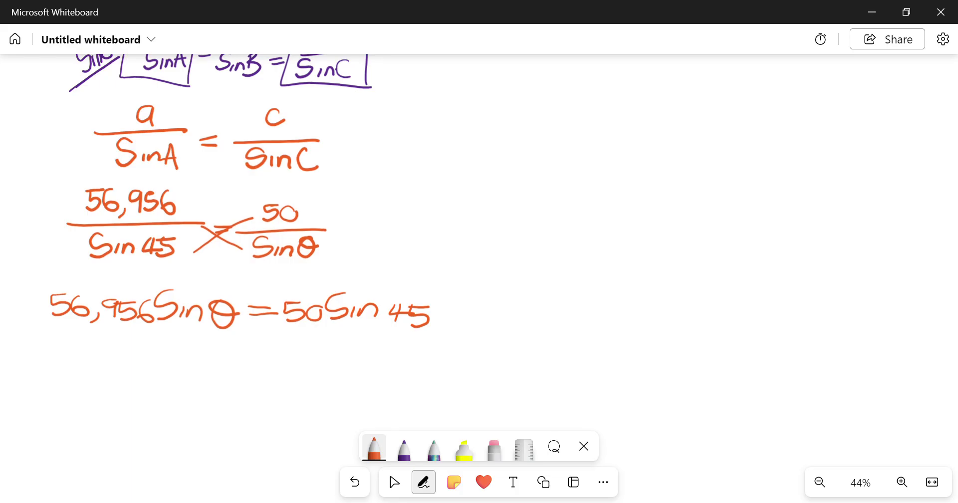
scroll(249, 224, "down", 3)
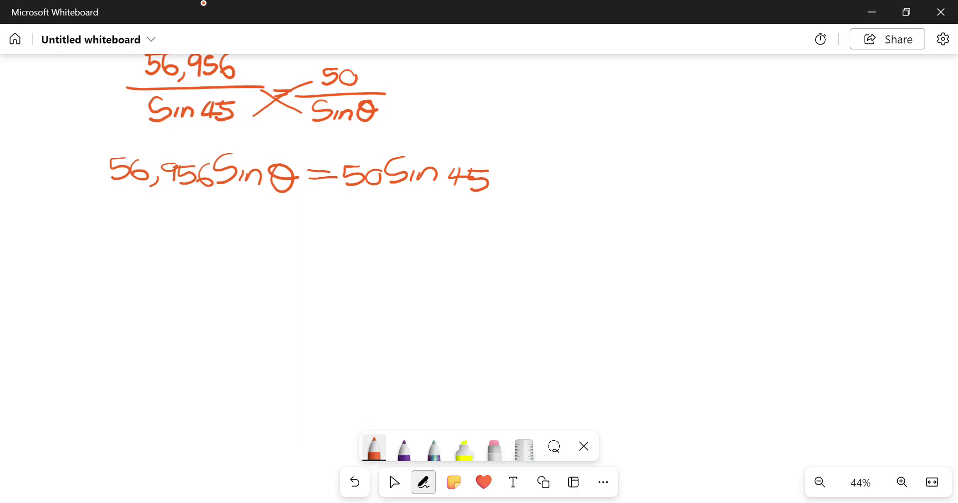
Step: Divide the left side 56,956 Sinθ by 56,956 and strike out the cancelled 56,956 terms
left_click_drag(95, 204, 292, 198)
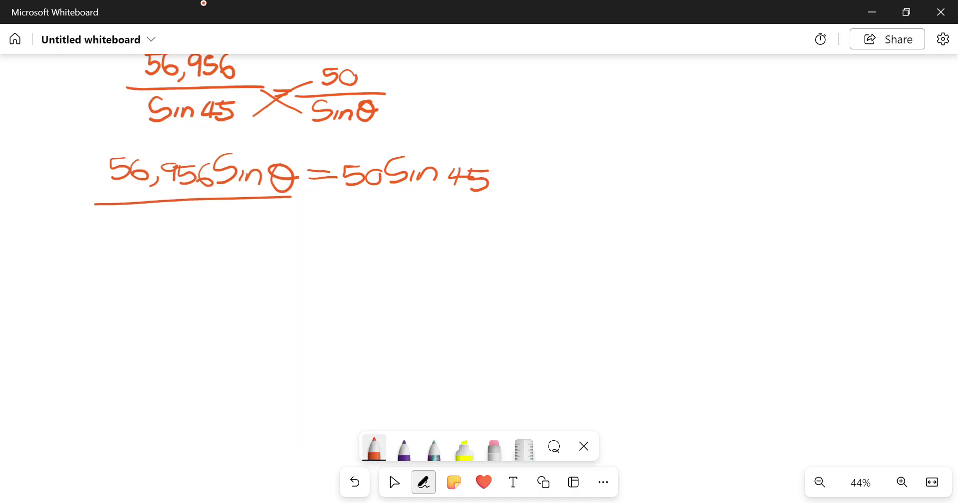
mouse_move(163, 217)
left_mouse_down()
mouse_move(159, 238)
mouse_move(187, 217)
mouse_move(204, 249)
left_mouse_up()
mouse_move(216, 220)
left_mouse_down()
mouse_move(229, 218)
mouse_move(231, 240)
mouse_move(258, 219)
left_mouse_up()
left_click_drag(272, 216, 265, 239)
left_click_drag(108, 152, 206, 192)
left_click_drag(176, 209, 248, 242)
left_click_drag(324, 197, 497, 197)
Step: Write 56,956 as the divisor under 50Sin45 on the right side
left_click_drag(392, 205, 375, 223)
mouse_move(408, 204)
left_mouse_down()
mouse_move(374, 221)
mouse_move(402, 222)
left_mouse_up()
mouse_move(417, 223)
left_mouse_down()
mouse_move(410, 231)
mouse_move(424, 214)
left_mouse_up()
left_click_drag(435, 209, 435, 230)
left_click_drag(470, 208, 465, 227)
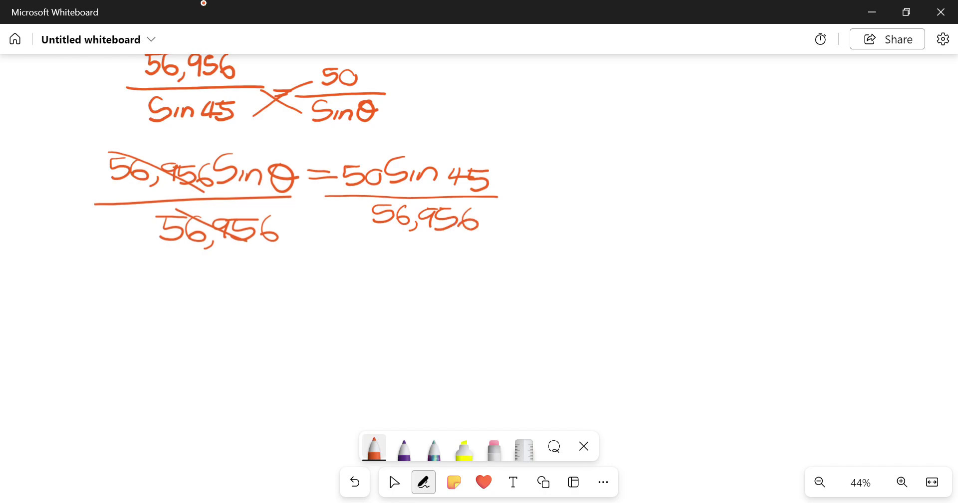
Step: Write Sinθ = 50Sin45° on a new line
mouse_move(182, 277)
left_mouse_down()
mouse_move(170, 300)
mouse_move(204, 296)
left_mouse_up()
left_click_drag(227, 275, 220, 300)
left_click_drag(216, 289, 274, 284)
left_click_drag(254, 292, 277, 290)
mouse_move(327, 273)
left_mouse_down()
mouse_move(335, 282)
mouse_move(325, 288)
left_mouse_up()
left_click(358, 273)
mouse_move(325, 273)
left_mouse_down()
mouse_move(357, 273)
mouse_move(355, 289)
mouse_move(369, 269)
mouse_move(362, 288)
mouse_move(385, 287)
left_mouse_up()
mouse_move(388, 277)
left_mouse_down()
mouse_move(391, 286)
mouse_move(430, 286)
left_mouse_up()
mouse_move(425, 277)
left_mouse_down()
mouse_move(424, 286)
mouse_move(451, 292)
mouse_move(453, 276)
left_mouse_up()
left_click(461, 273)
Step: Draw a fraction bar under 50Sin45° and write 56,956 as its denominator
left_click_drag(296, 301, 486, 300)
left_click_drag(335, 307, 349, 306)
mouse_move(335, 306)
left_mouse_down()
mouse_move(345, 314)
mouse_move(334, 323)
left_mouse_up()
mouse_move(362, 307)
left_mouse_down()
mouse_move(333, 322)
mouse_move(359, 315)
left_mouse_up()
mouse_move(375, 327)
left_mouse_down()
mouse_move(367, 335)
mouse_move(386, 321)
mouse_move(390, 331)
left_mouse_up()
left_click_drag(413, 313, 400, 332)
mouse_move(428, 313)
left_mouse_down()
mouse_move(420, 326)
mouse_move(429, 327)
left_mouse_up()
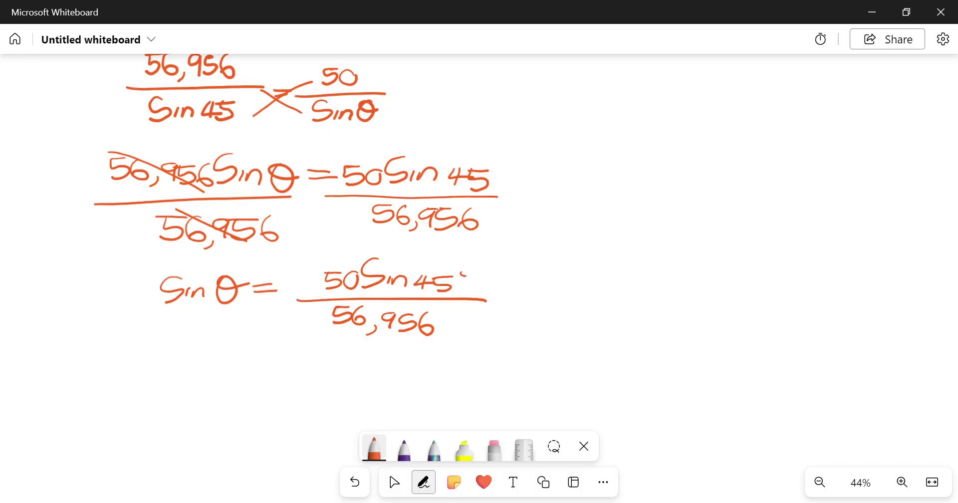
Step: Start a new line reading θ = Sin⁻¹
mouse_move(227, 355)
left_mouse_down()
mouse_move(220, 364)
mouse_move(227, 356)
left_mouse_up()
left_click_drag(210, 372, 256, 370)
left_click_drag(237, 378, 260, 377)
left_click_drag(304, 352, 288, 383)
mouse_move(314, 375)
left_mouse_down()
mouse_move(313, 384)
mouse_move(333, 385)
mouse_move(349, 370)
left_mouse_up()
left_click_drag(359, 360, 356, 377)
Step: Pan down and write an opening bracket with 50Sin45° inside it
left_click(395, 482)
left_click_drag(379, 409, 402, 267)
left_click(423, 482)
mouse_move(420, 213)
left_mouse_down()
mouse_move(388, 262)
mouse_move(393, 305)
left_mouse_up()
left_click_drag(427, 228, 416, 230)
mouse_move(417, 231)
left_mouse_down()
mouse_move(411, 245)
mouse_move(441, 231)
mouse_move(452, 244)
mouse_move(471, 244)
left_mouse_up()
mouse_move(475, 245)
left_mouse_down()
mouse_move(509, 243)
mouse_move(499, 244)
left_mouse_up()
left_click_drag(509, 234, 507, 251)
left_click_drag(512, 236, 531, 230)
left_click_drag(404, 257, 533, 265)
Step: Put 56,956 under 50Sin45° as the denominator and close the bracket
mouse_move(430, 269)
left_mouse_down()
mouse_move(427, 285)
mouse_move(458, 282)
mouse_move(455, 295)
left_mouse_up()
mouse_move(480, 274)
left_mouse_down()
mouse_move(470, 279)
mouse_move(474, 291)
left_mouse_up()
left_click_drag(487, 278, 485, 291)
mouse_move(489, 275)
left_mouse_down()
mouse_move(499, 273)
mouse_move(505, 291)
left_mouse_up()
left_click_drag(557, 228, 546, 306)
Step: Pan down and write the result θ = 38.37° below
left_click(394, 482)
left_click_drag(699, 324, 736, 262)
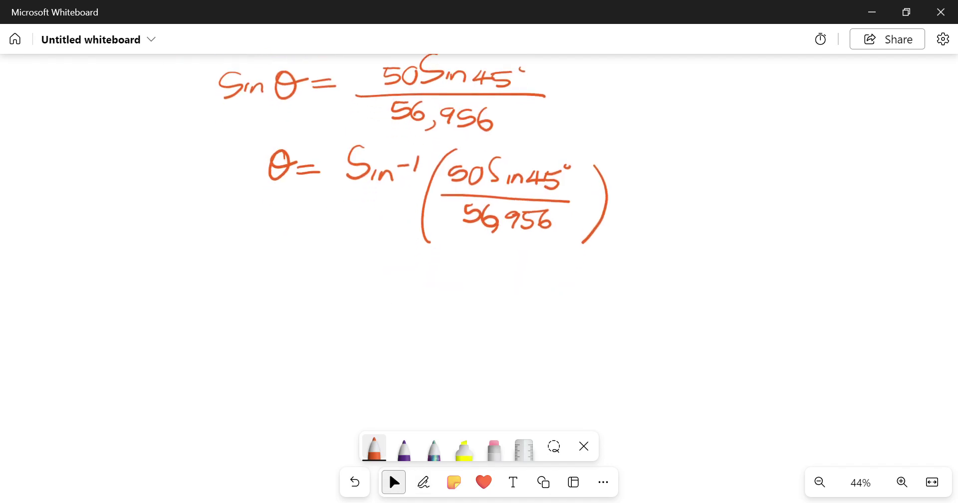
left_click(423, 482)
mouse_move(289, 272)
left_mouse_down()
mouse_move(281, 269)
mouse_move(290, 277)
left_mouse_up()
left_click_drag(296, 277, 308, 282)
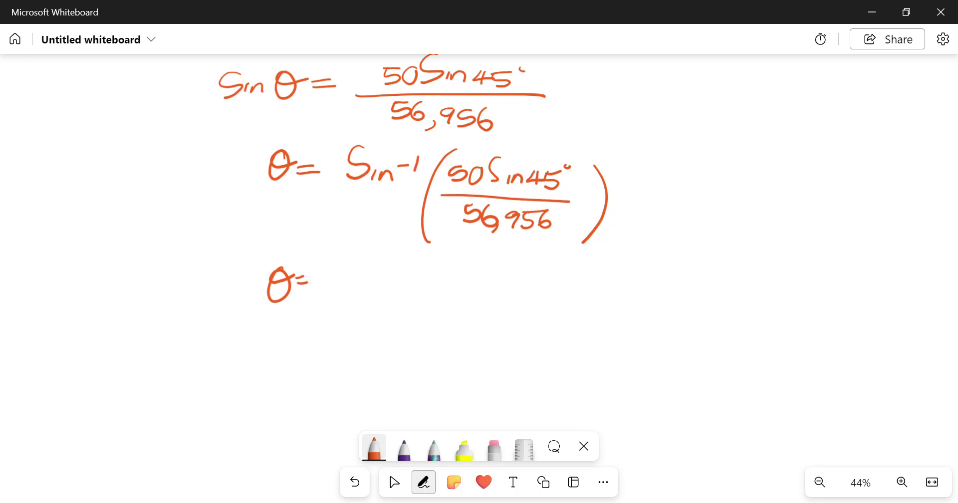
mouse_move(337, 280)
left_mouse_down()
mouse_move(337, 301)
mouse_move(363, 303)
mouse_move(375, 281)
left_mouse_up()
mouse_move(381, 310)
left_mouse_down()
mouse_move(408, 298)
mouse_move(399, 313)
left_mouse_up()
mouse_move(423, 289)
left_mouse_down()
mouse_move(439, 288)
mouse_move(432, 312)
left_mouse_up()
left_click_drag(450, 279, 450, 283)
Step: Zoom out to the force triangle and draw an orange asterisk above its box
scroll(388, 469, "down", 5)
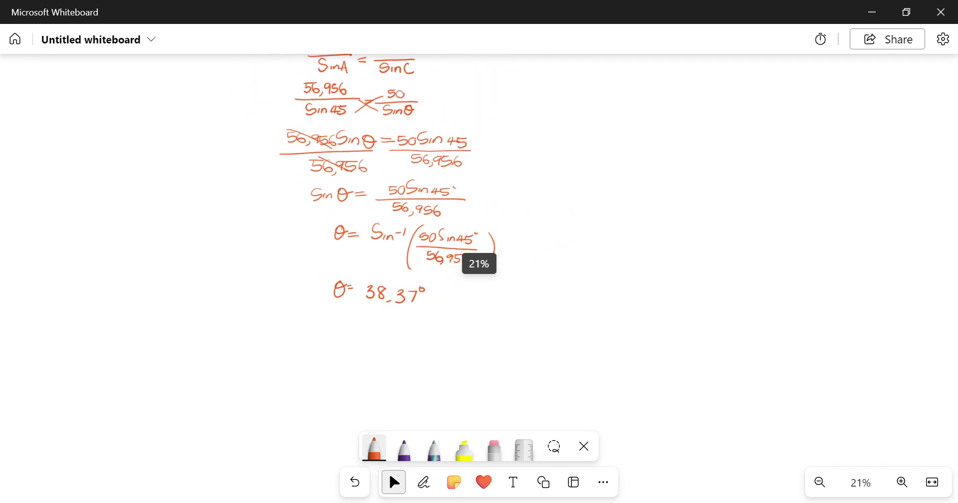
scroll(388, 469, "up", 4)
left_click(393, 478)
scroll(388, 469, "up", 4)
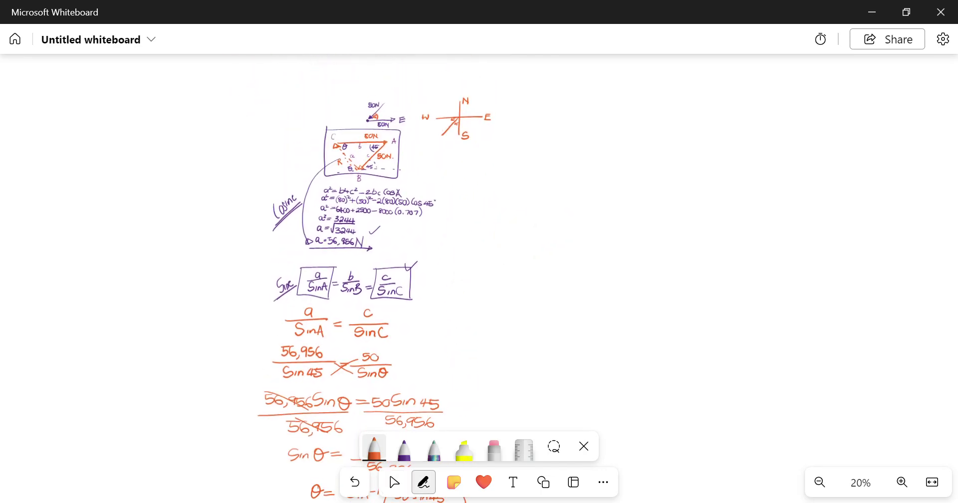
scroll(388, 469, "up", 3)
scroll(388, 469, "up", 3)
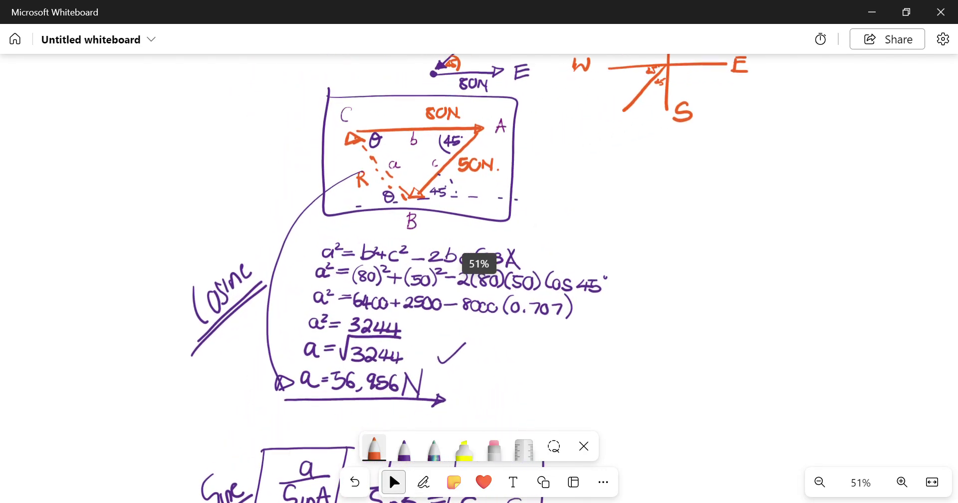
scroll(388, 469, "up", 3)
left_click(423, 482)
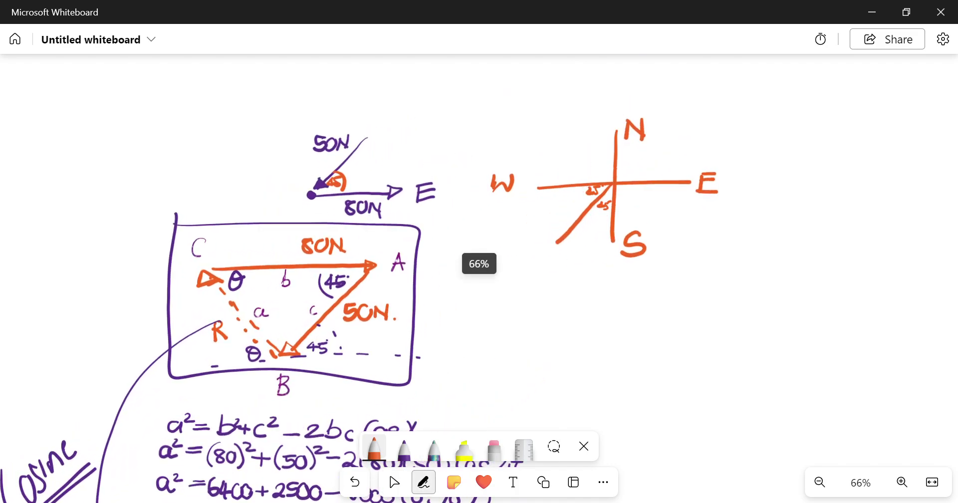
mouse_move(204, 198)
left_mouse_down()
mouse_move(229, 197)
mouse_move(212, 212)
left_mouse_up()
left_click_drag(213, 189, 223, 209)
Step: Add orange asterisks on the left and right of the triangle box
left_click_drag(201, 194, 210, 198)
mouse_move(134, 310)
left_mouse_down()
mouse_move(167, 306)
mouse_move(148, 321)
left_mouse_up()
left_click_drag(150, 308, 163, 313)
left_click_drag(438, 308, 461, 306)
mouse_move(447, 298)
left_mouse_down()
mouse_move(451, 319)
mouse_move(459, 315)
left_mouse_up()
left_click_drag(448, 309, 435, 327)
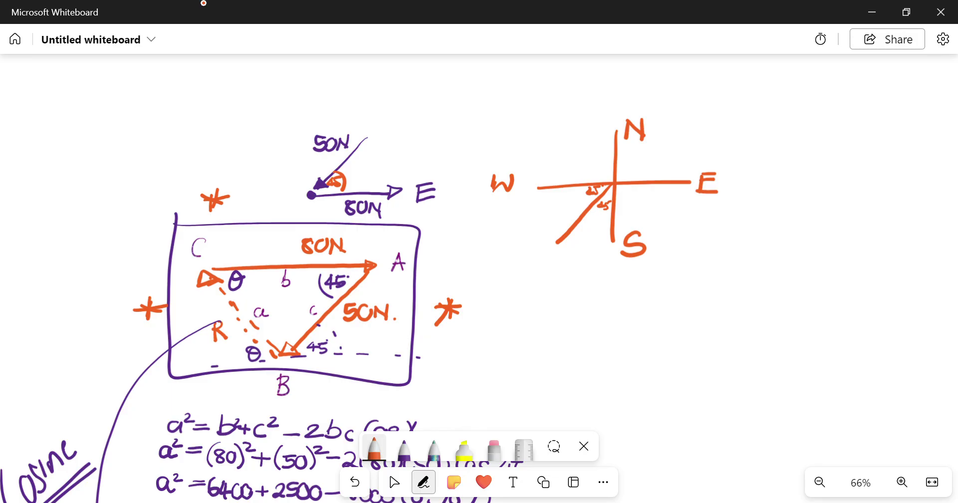
Step: Draw a north-west resultant arrow with a dot beside it on the compass sketch
left_click_drag(612, 183, 550, 132)
mouse_move(268, 333)
left_mouse_down()
mouse_move(283, 348)
mouse_move(175, 271)
mouse_move(275, 373)
mouse_move(290, 355)
left_mouse_up()
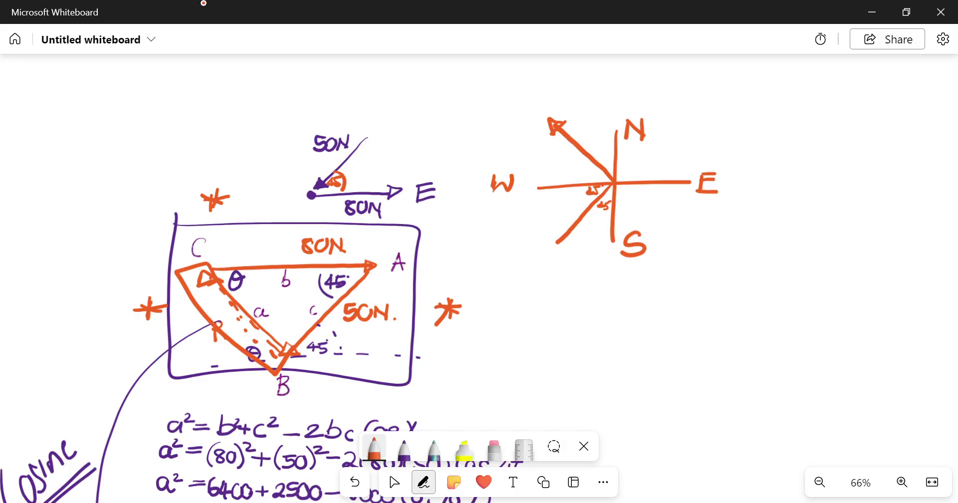
left_click(553, 159)
left_click(389, 471)
scroll(388, 469, "down", 3)
scroll(388, 469, "right", 2)
scroll(388, 470, "up", 3)
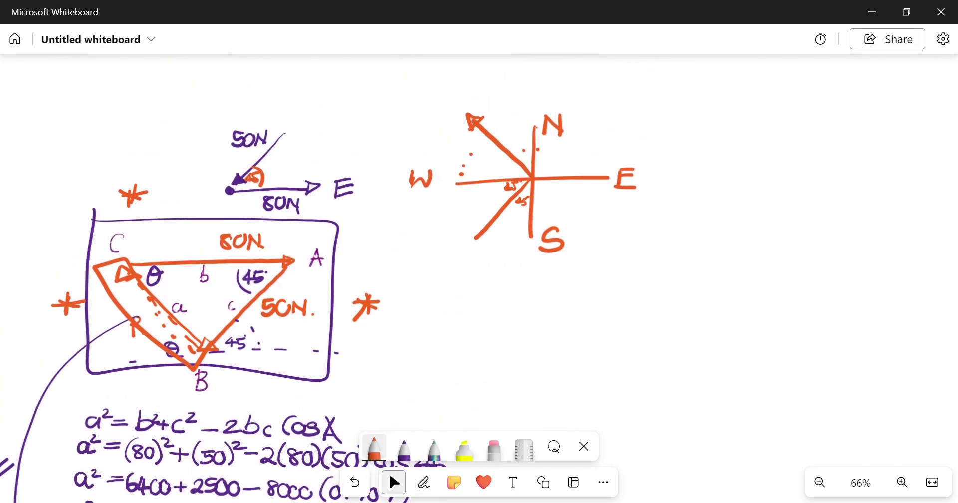
left_click(424, 482)
Step: Add N.o. W after 38.37° and underline the final answer with a long arrow
left_click(389, 472)
scroll(388, 469, "down", 15)
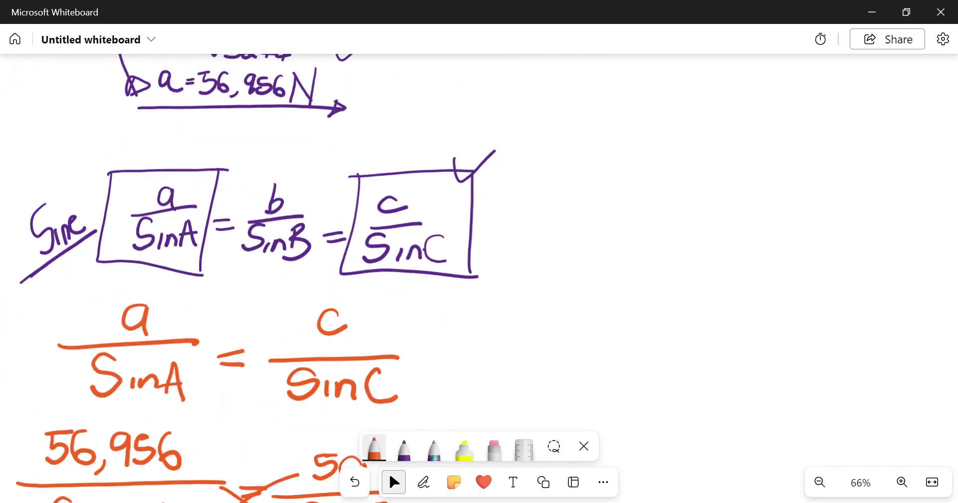
scroll(389, 469, "down", 5)
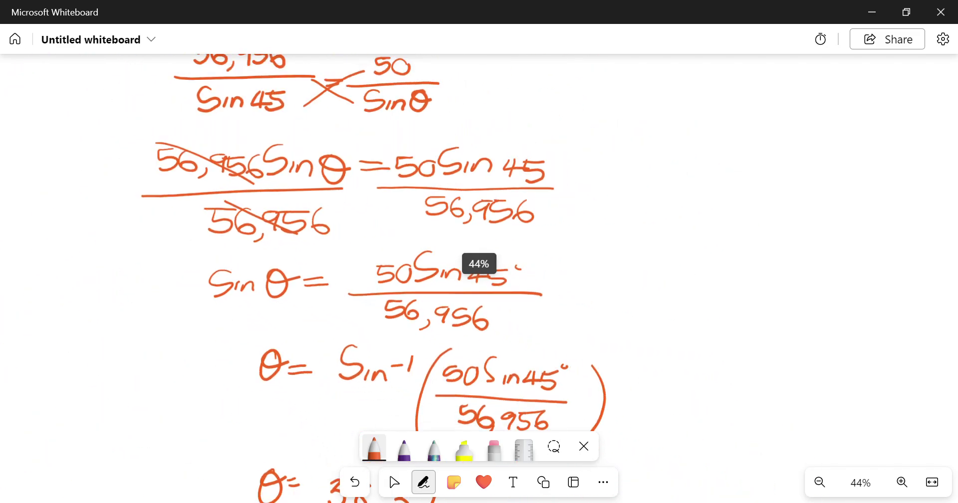
left_click(423, 482)
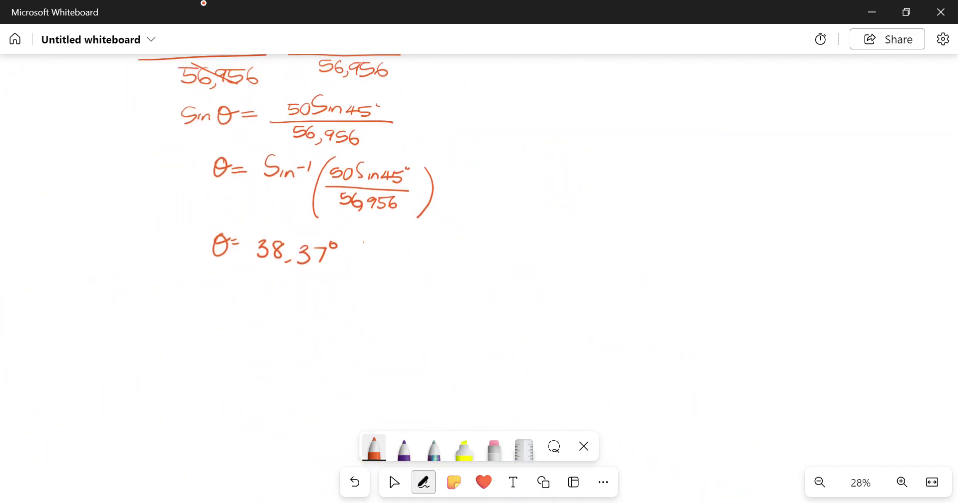
mouse_move(355, 260)
left_mouse_down()
mouse_move(397, 253)
mouse_move(437, 261)
mouse_move(452, 241)
left_mouse_up()
mouse_move(173, 272)
left_mouse_down()
mouse_move(434, 282)
mouse_move(433, 294)
left_mouse_up()
Step: Tick the final answer, the √3244 magnitude result and the inverse-sine expression
scroll(317, 195, "down", 3)
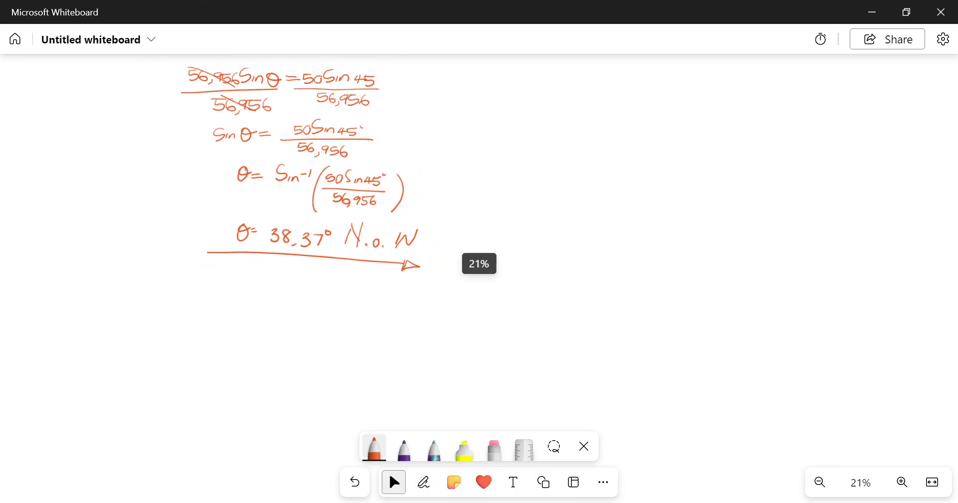
left_click_drag(423, 217, 455, 209)
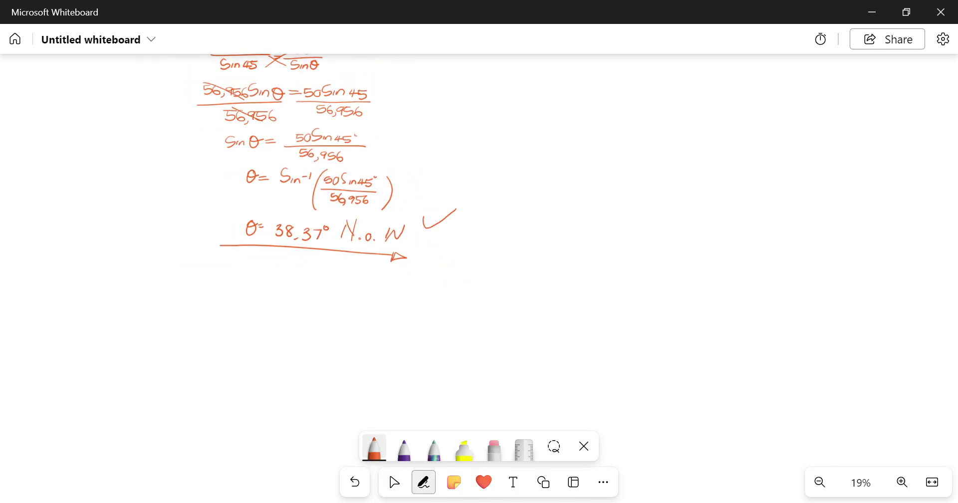
scroll(299, 225, "up", 5)
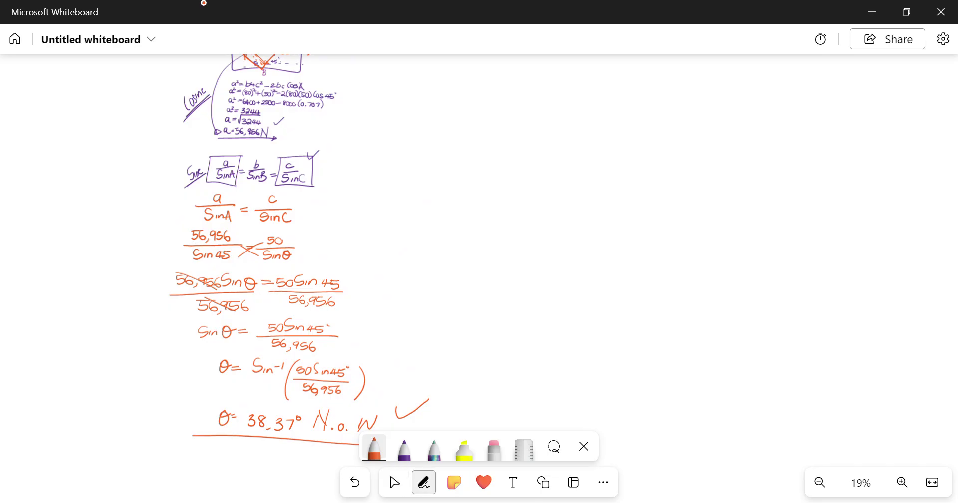
left_click_drag(283, 125, 301, 118)
left_click_drag(390, 392, 419, 376)
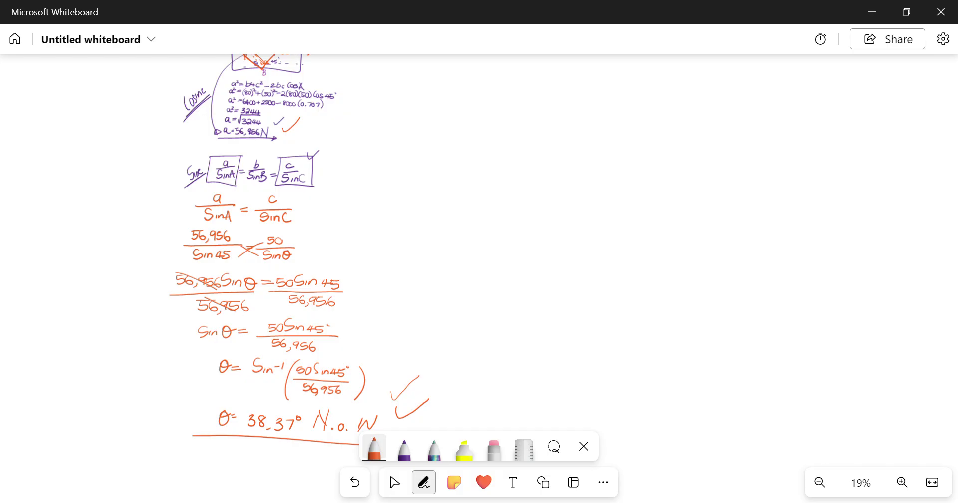